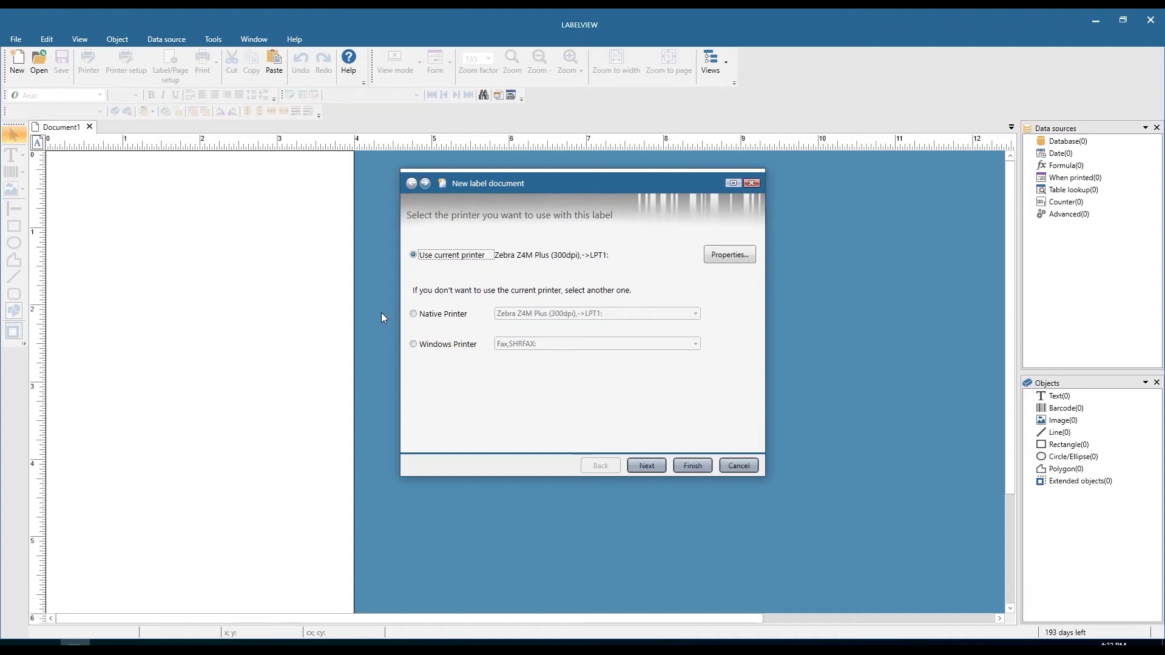
Step: Switch the new label's printer choice to the native printer option
{"action": "left_click", "coordinate": [413, 313]}
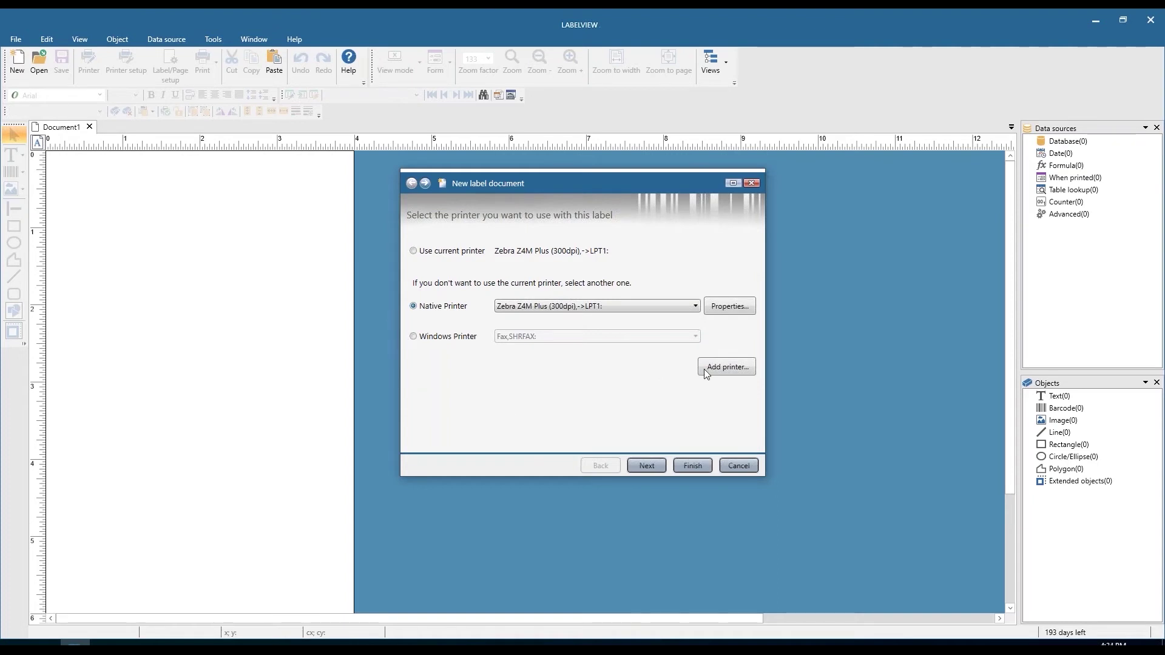
Step: Examine the printer models, ports and TCP/IP connection settings offered for adding a printer, and leave without adding one
{"action": "left_click", "coordinate": [725, 372]}
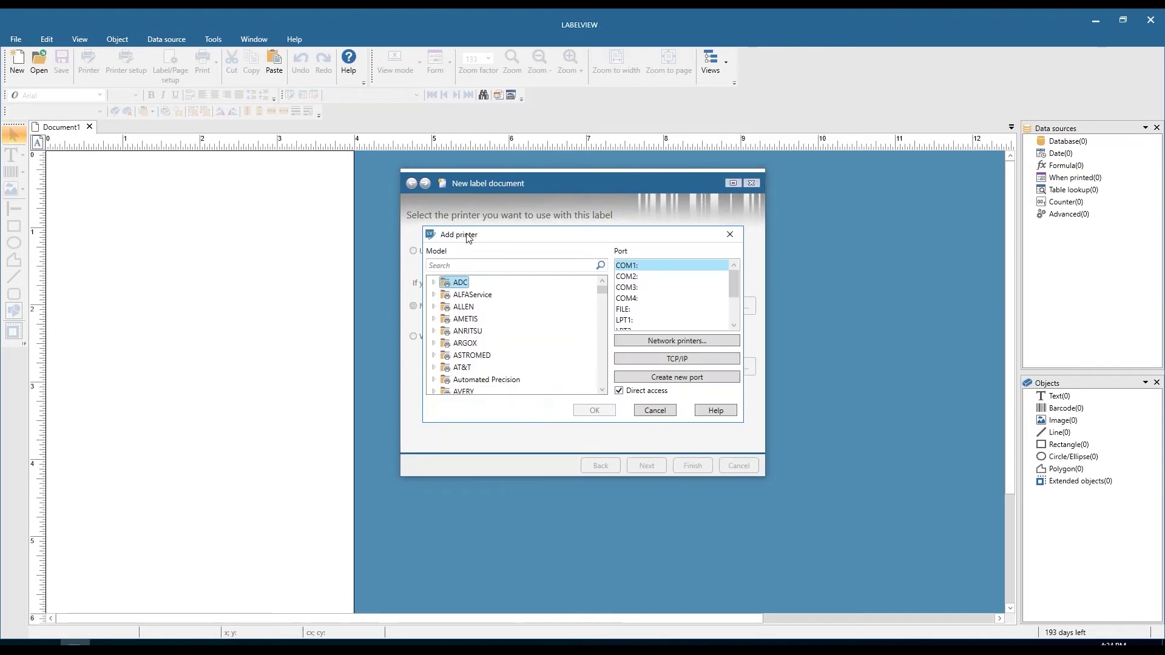
{"action": "left_click_drag", "start_coordinate": [602, 289], "coordinate": [602, 293]}
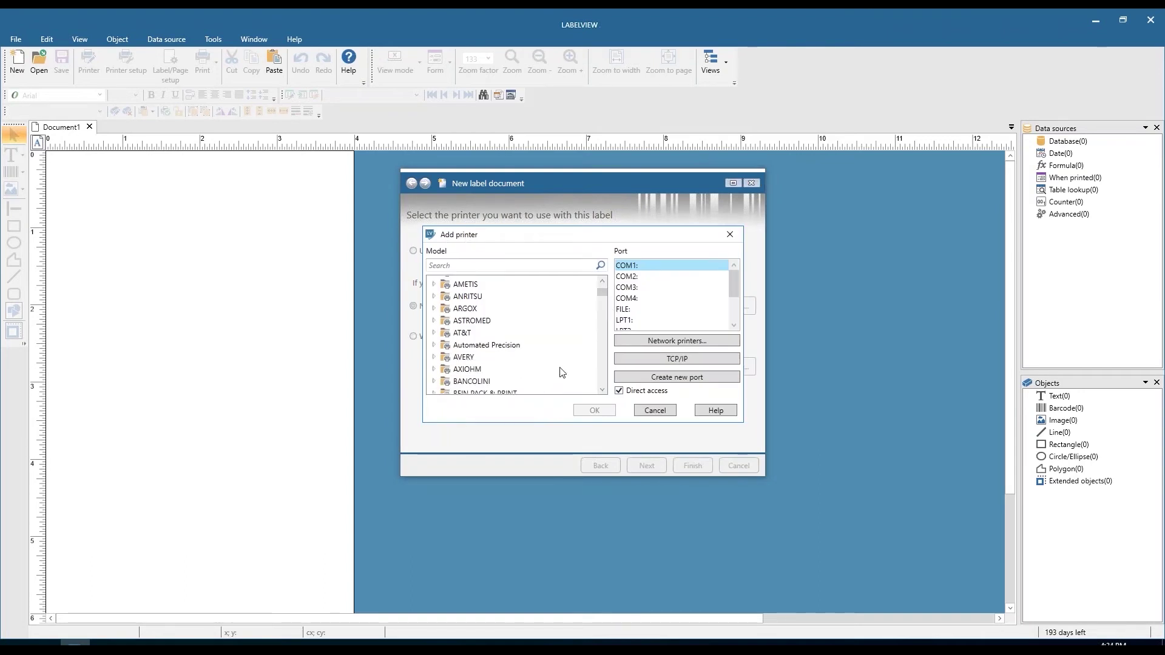
{"action": "mouse_move", "coordinate": [603, 293]}
{"action": "left_mouse_down"}
{"action": "mouse_move", "coordinate": [614, 393]}
{"action": "mouse_move", "coordinate": [603, 294]}
{"action": "left_mouse_up"}
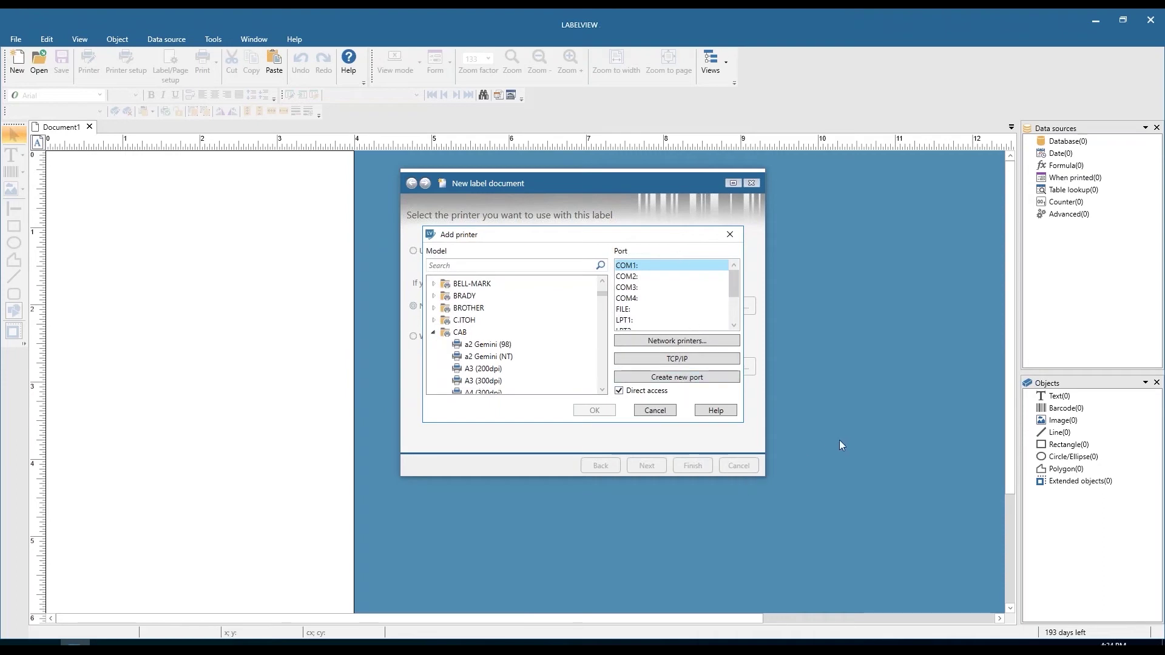
{"action": "mouse_move", "coordinate": [734, 281]}
{"action": "left_mouse_down"}
{"action": "mouse_move", "coordinate": [736, 307]}
{"action": "mouse_move", "coordinate": [736, 285]}
{"action": "left_mouse_up"}
{"action": "left_click", "coordinate": [736, 359]}
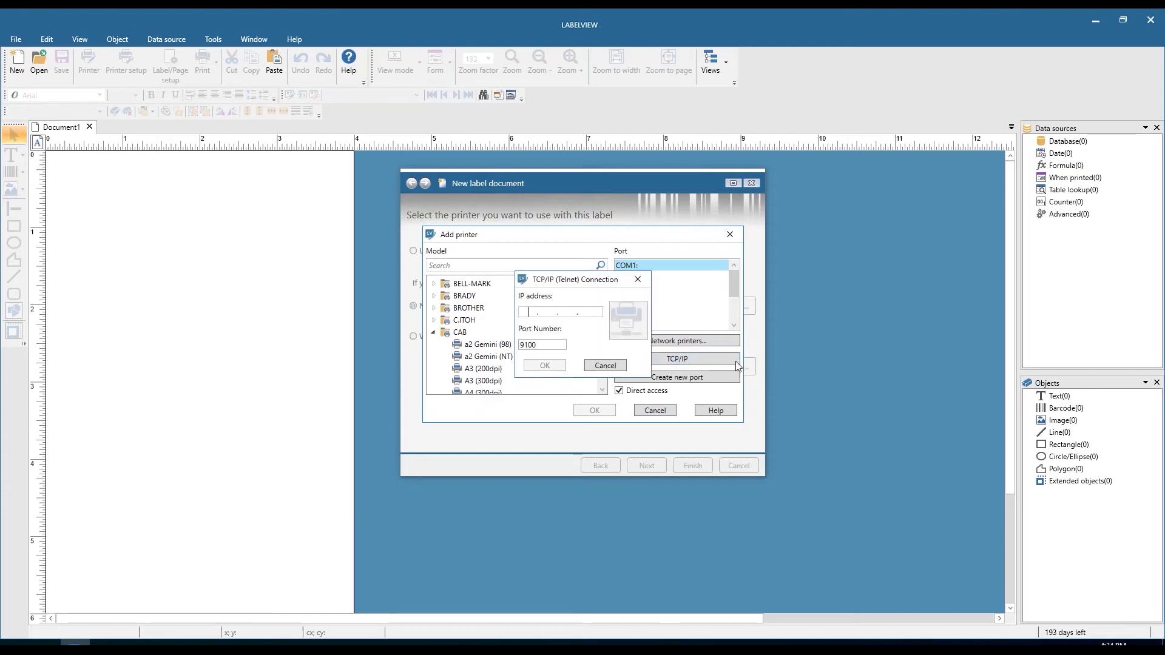
{"action": "left_click", "coordinate": [613, 366]}
{"action": "mouse_move", "coordinate": [731, 289]}
{"action": "left_mouse_down"}
{"action": "mouse_move", "coordinate": [732, 315]}
{"action": "mouse_move", "coordinate": [733, 279]}
{"action": "left_mouse_up"}
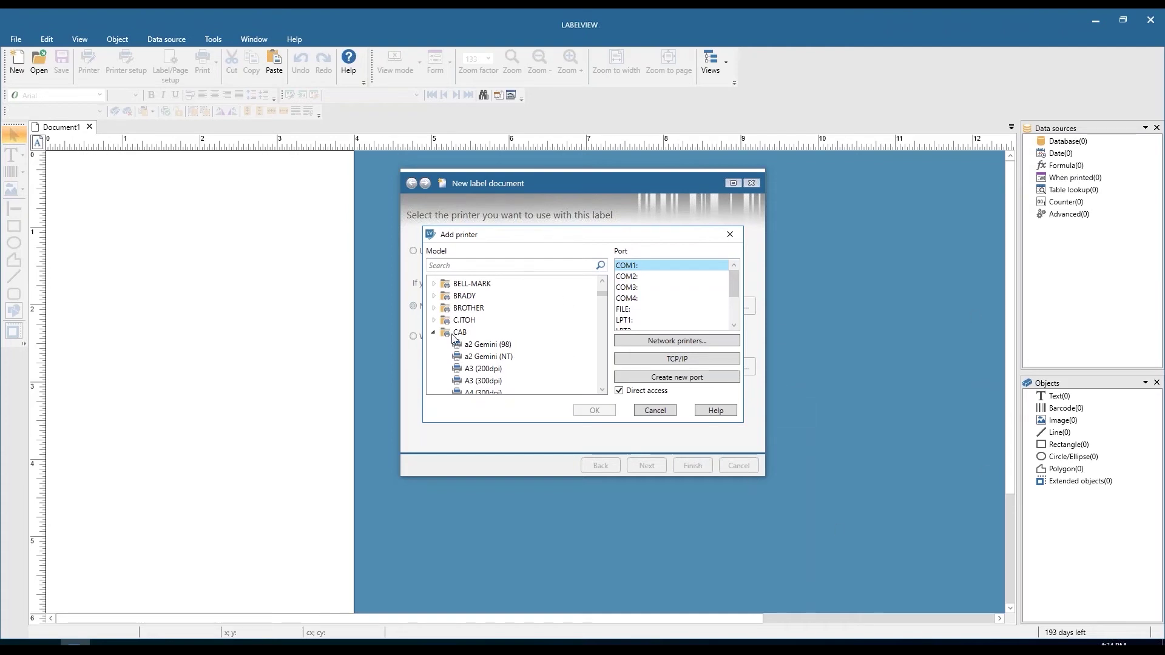
{"action": "left_click", "coordinate": [645, 416]}
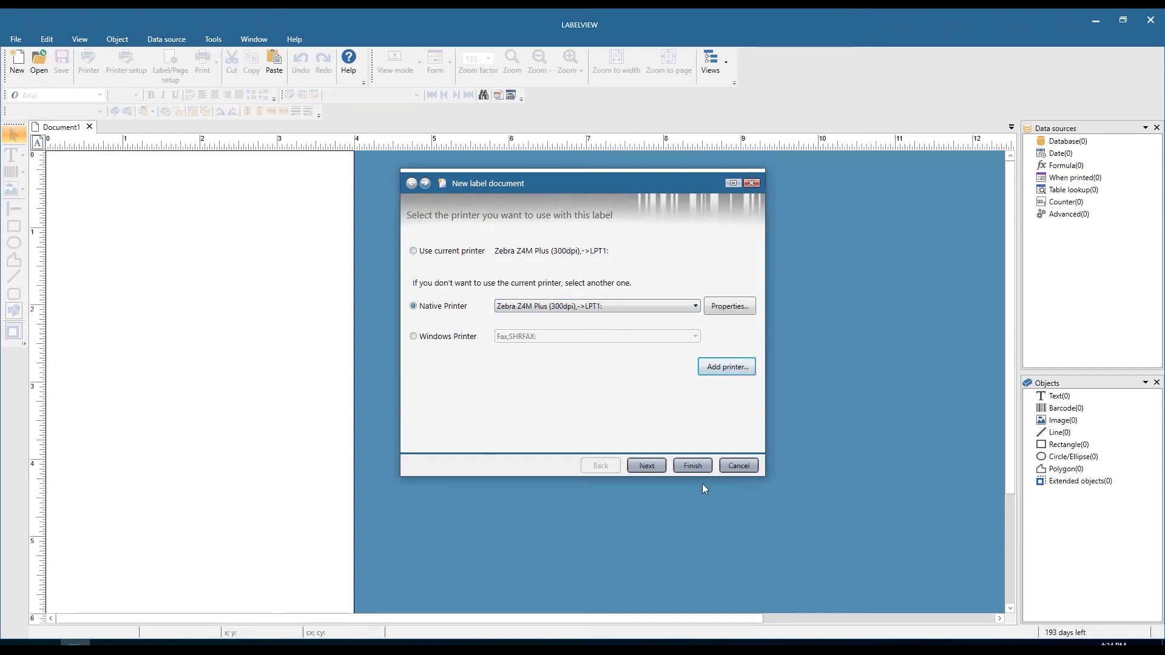
Step: Accept the Zebra Z4M Plus (300dpi) printer and look through the predefined stock types for the page format
{"action": "left_click", "coordinate": [660, 465]}
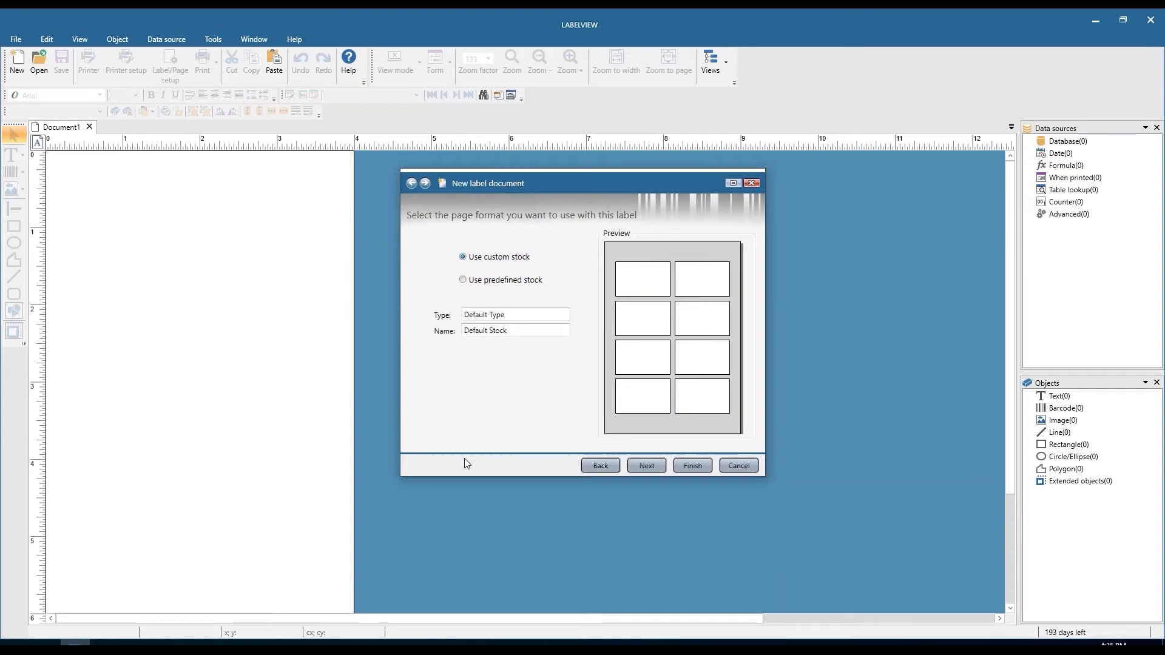
{"action": "left_click", "coordinate": [466, 281]}
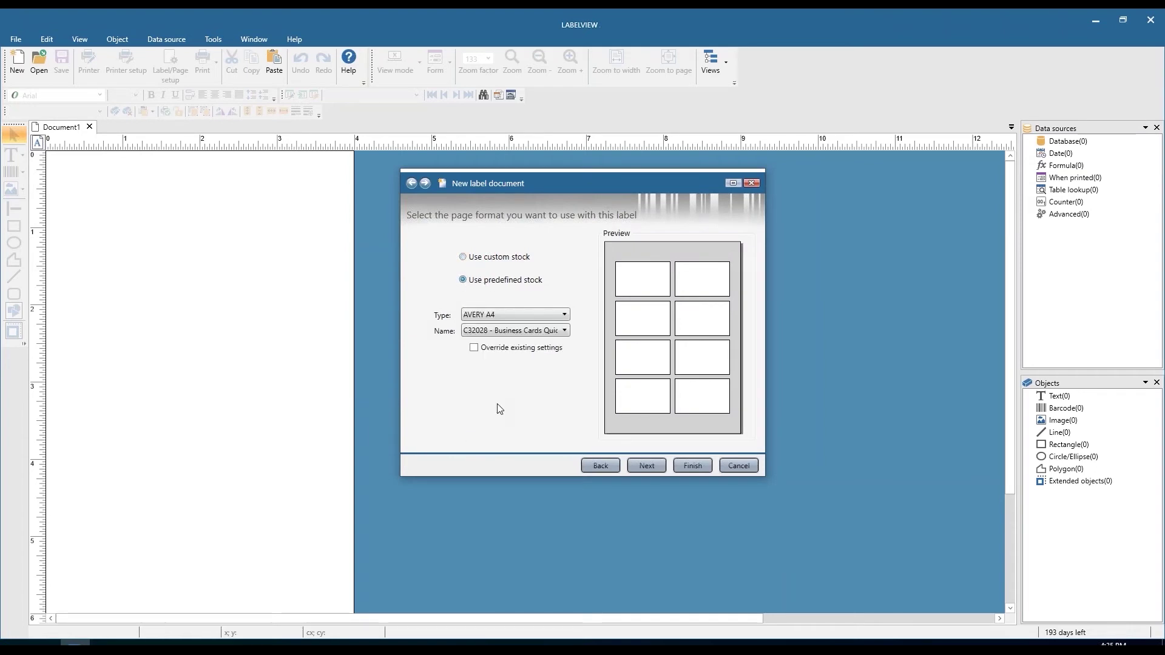
{"action": "left_click", "coordinate": [562, 318]}
{"action": "left_click_drag", "start_coordinate": [564, 352], "coordinate": [563, 379]}
{"action": "left_click", "coordinate": [588, 359]}
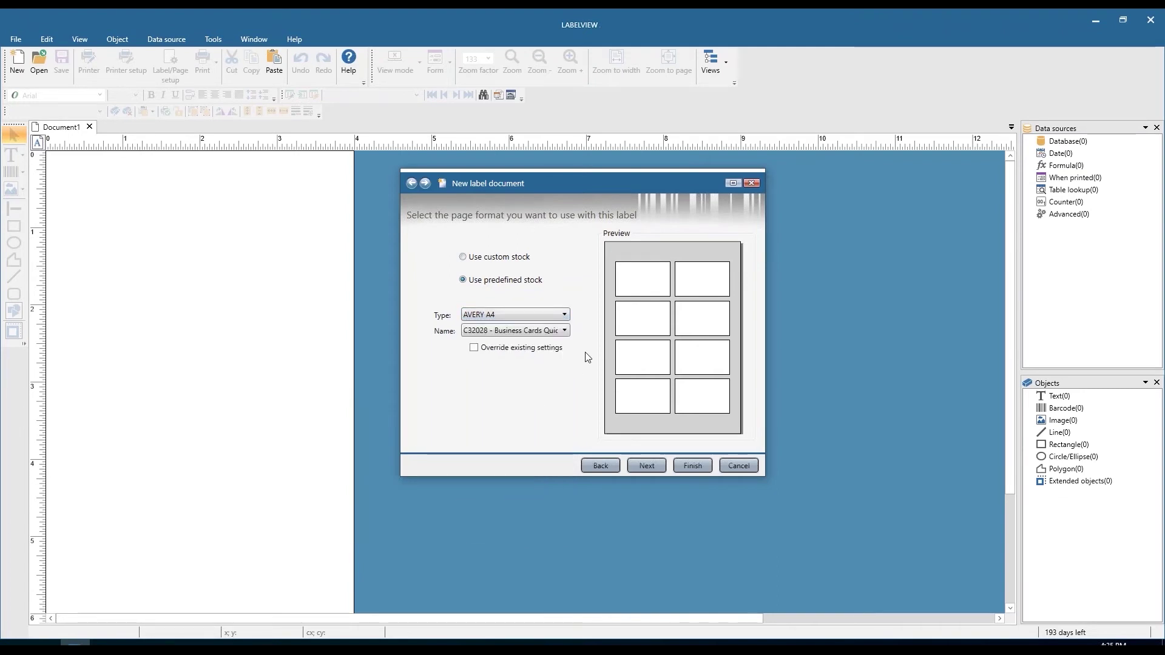
Step: Use custom stock with the type Default Type and the name Default Stock, and proceed to the label size and layout
{"action": "left_click", "coordinate": [463, 259]}
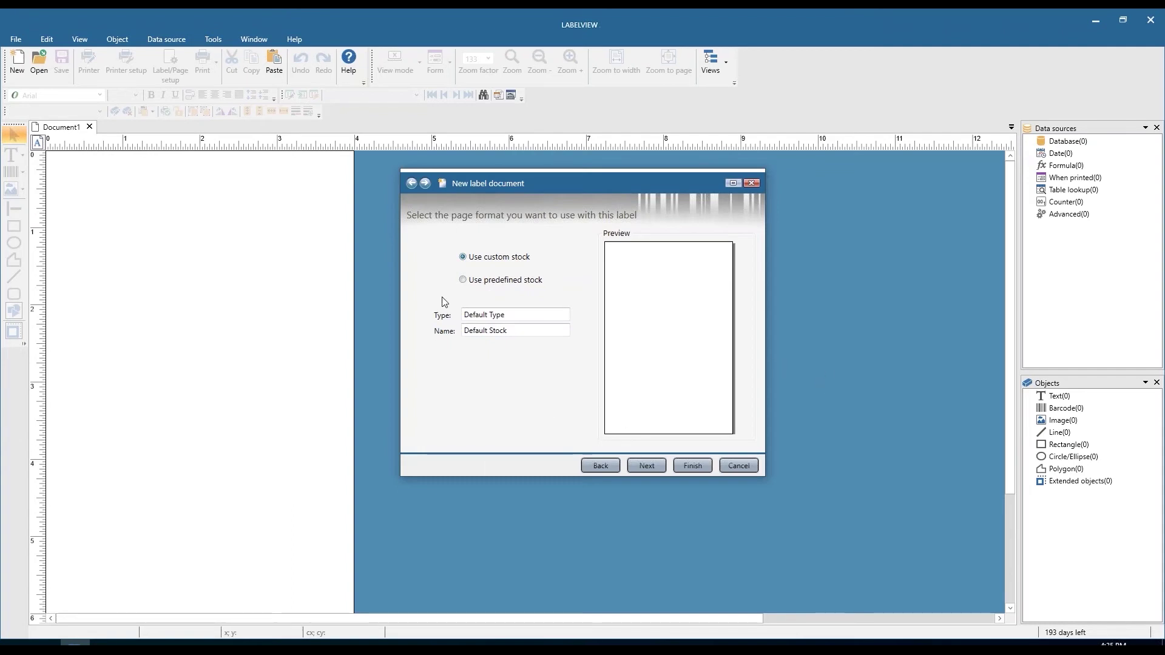
{"action": "left_click_drag", "start_coordinate": [518, 312], "coordinate": [452, 336]}
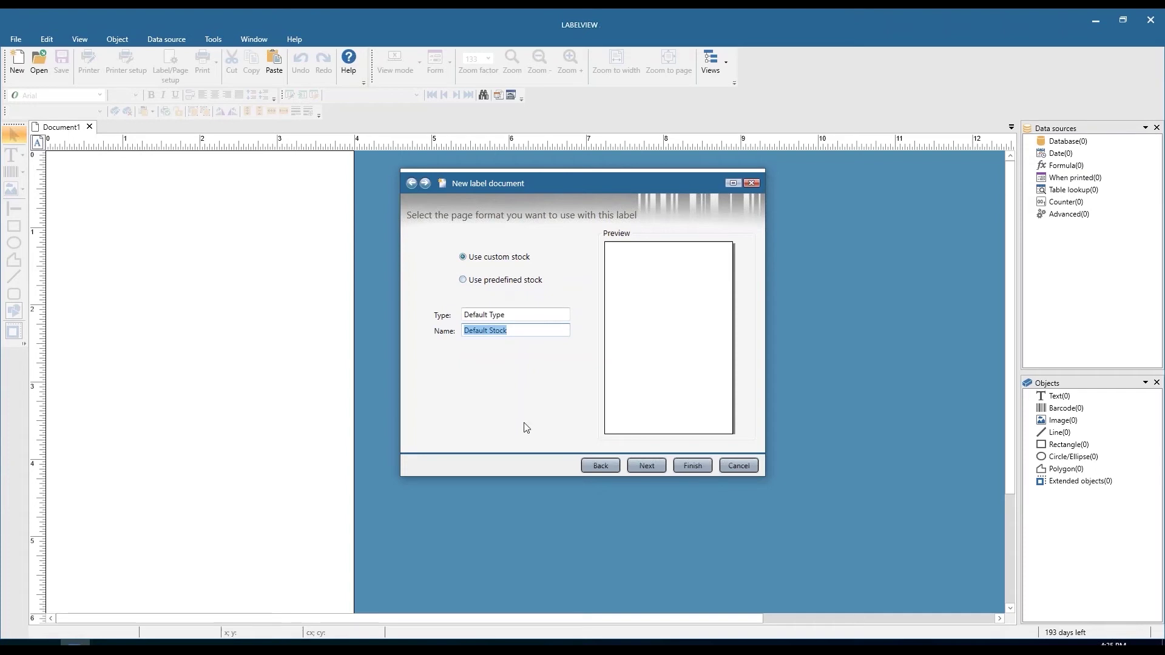
{"action": "left_click", "coordinate": [645, 465]}
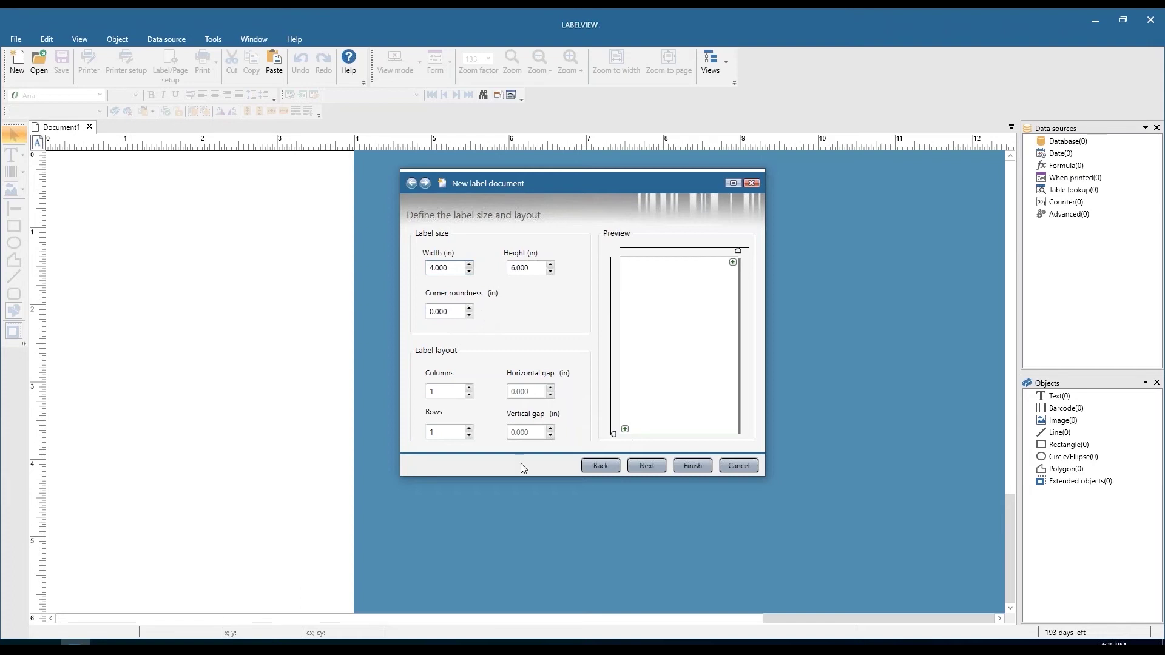
Step: Set the label layout to 4 columns and 4 rows
{"action": "left_click", "coordinate": [470, 389]}
{"action": "left_click", "coordinate": [470, 389]}
{"action": "left_click", "coordinate": [470, 389]}
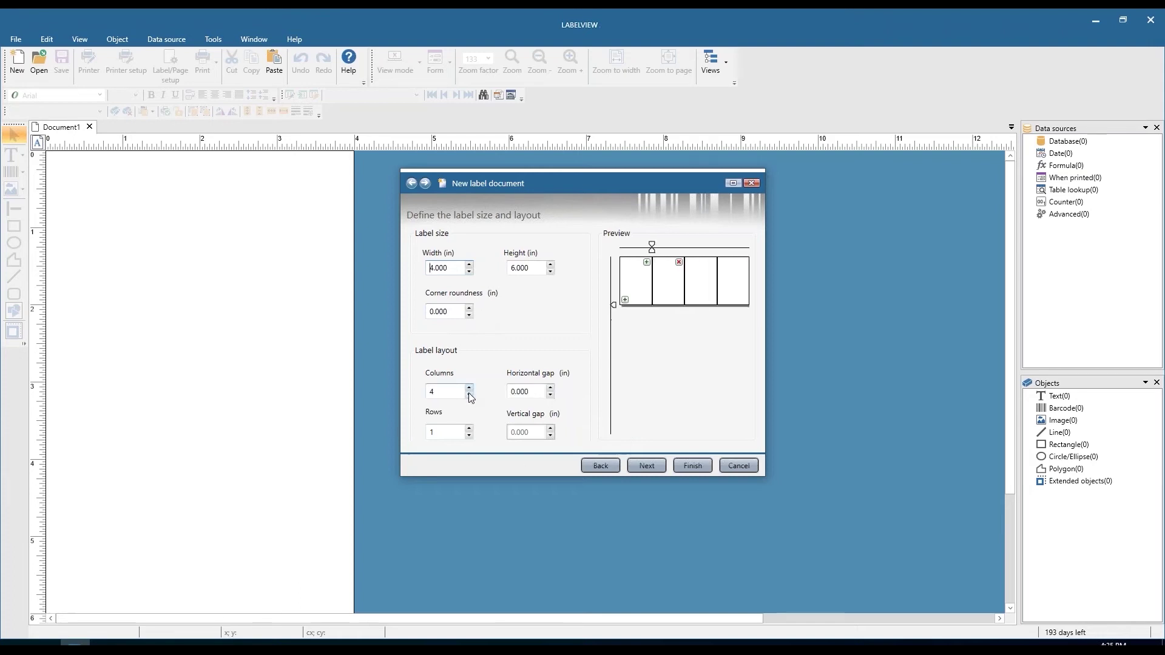
{"action": "left_click", "coordinate": [469, 428]}
{"action": "left_click", "coordinate": [470, 429]}
{"action": "left_click", "coordinate": [470, 429]}
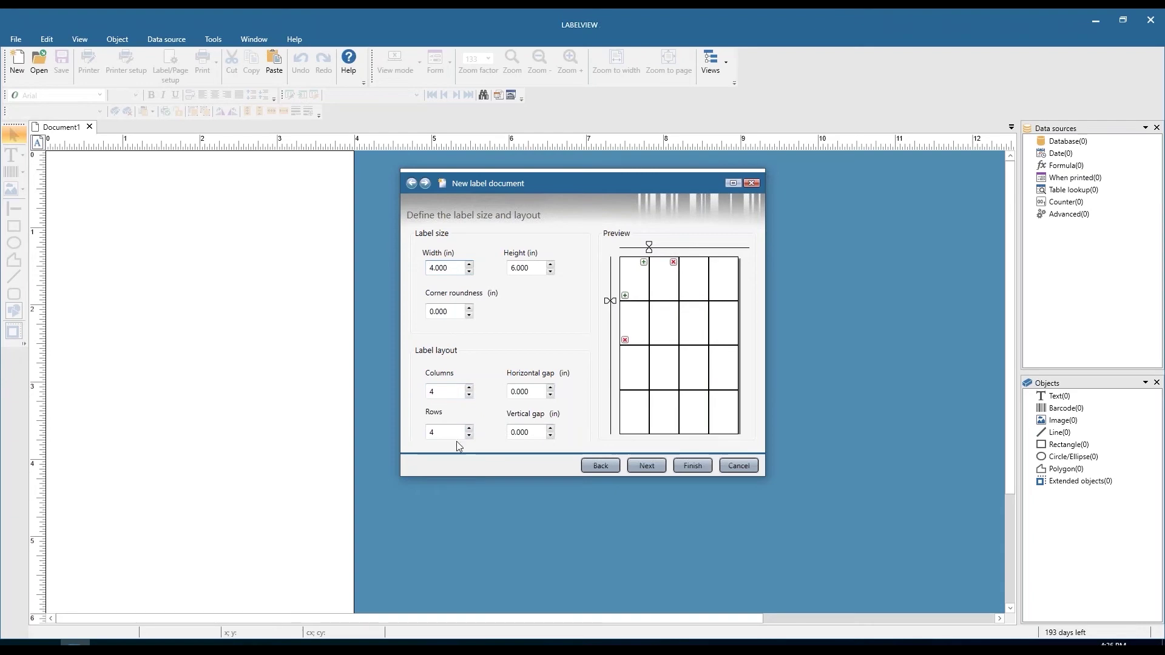
Step: Reduce the label layout back to 1 column and 1 row
{"action": "left_click", "coordinate": [470, 395]}
{"action": "left_click", "coordinate": [470, 396]}
{"action": "left_click", "coordinate": [470, 395]}
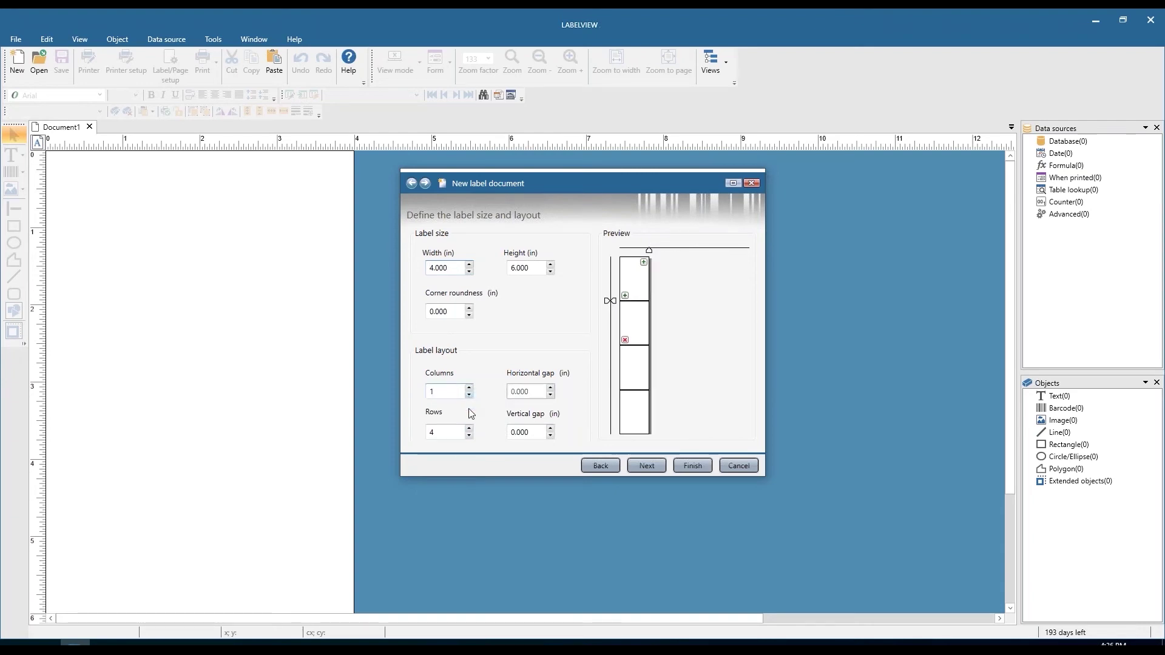
{"action": "left_click", "coordinate": [470, 435]}
{"action": "left_click", "coordinate": [470, 436]}
{"action": "left_click", "coordinate": [469, 436]}
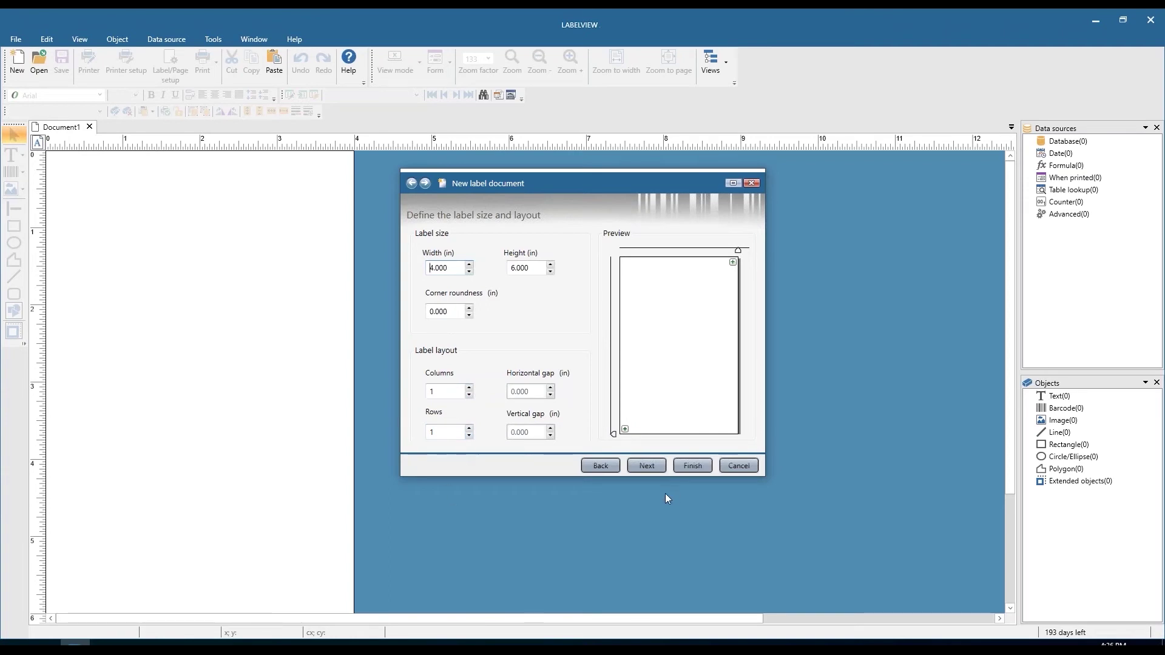
Step: Accept the label layout and set the page margins to the printer default, keeping automatic page sizing and the With gap media type
{"action": "left_click", "coordinate": [647, 466]}
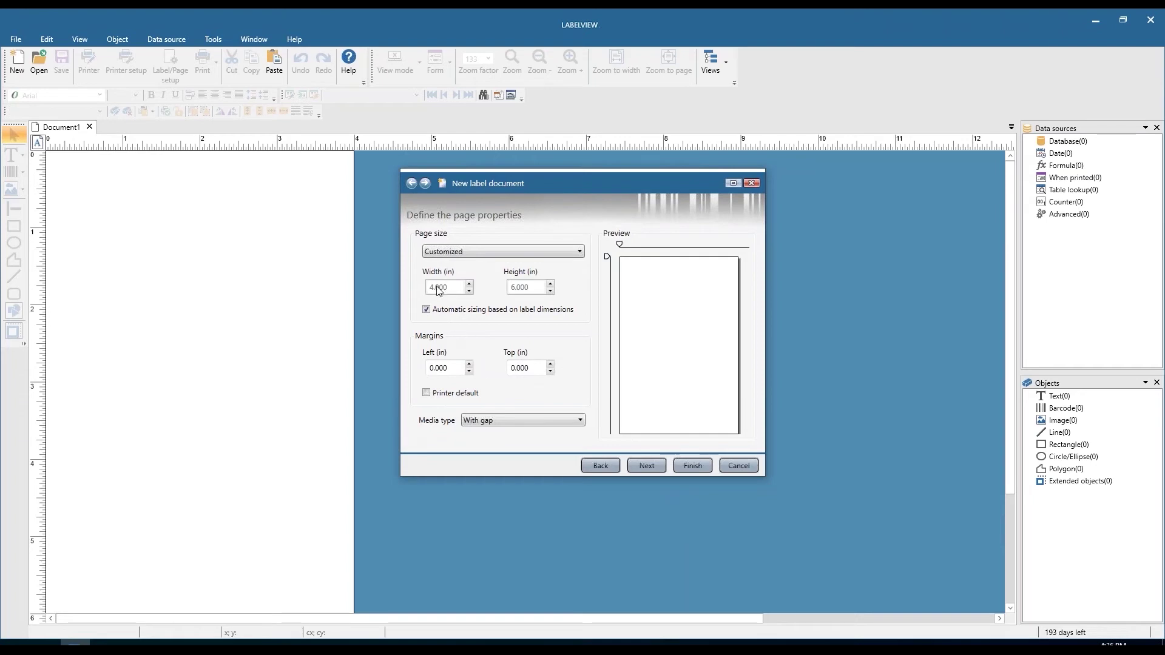
{"action": "left_click", "coordinate": [427, 311]}
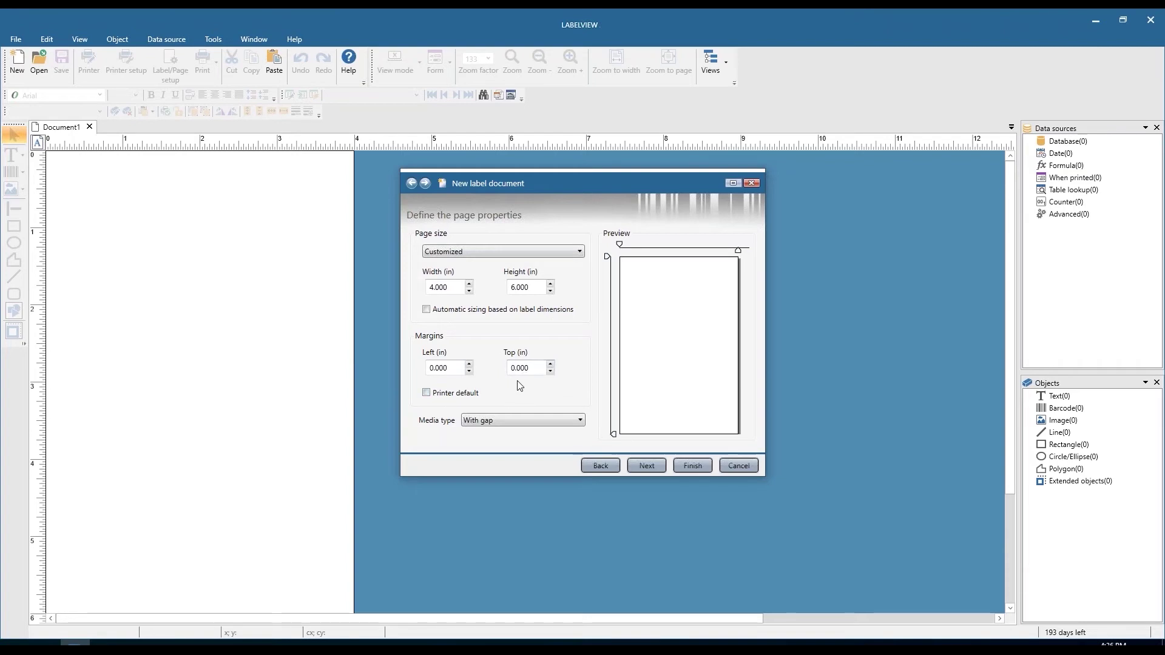
{"action": "left_click", "coordinate": [428, 311]}
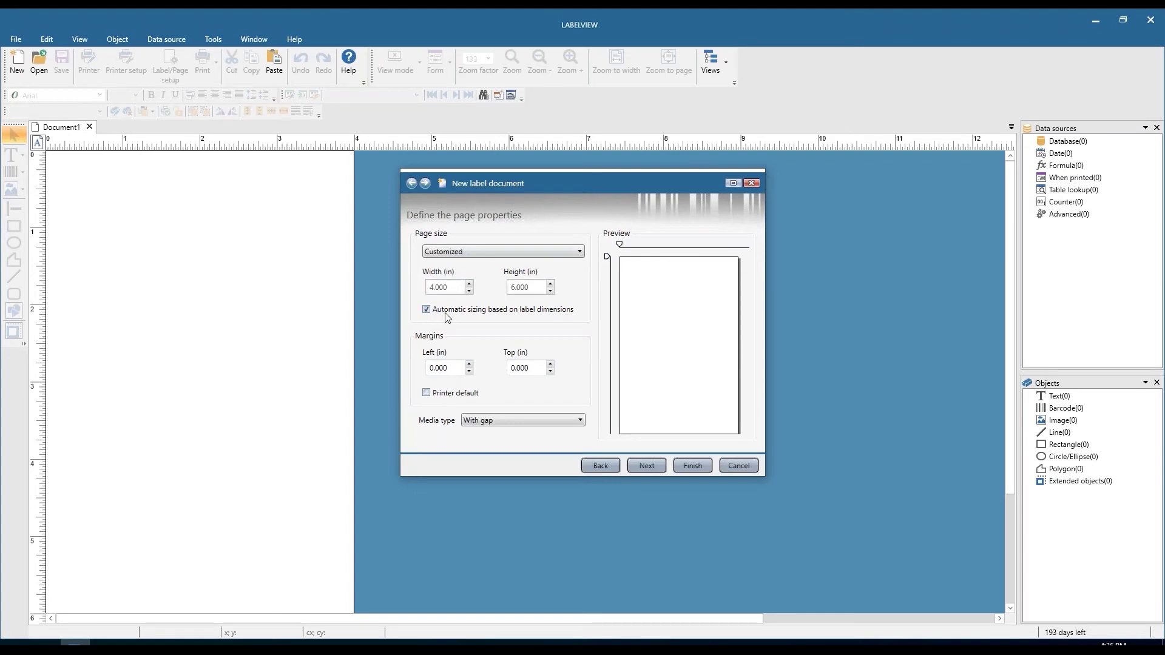
{"action": "left_click", "coordinate": [427, 393]}
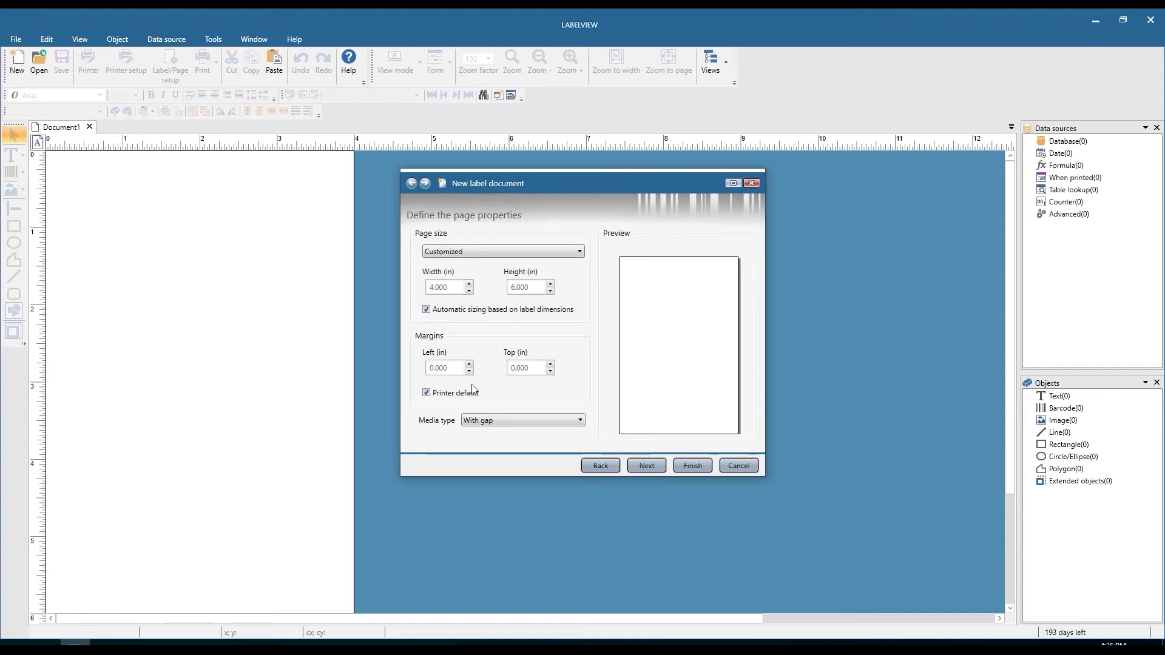
{"action": "left_click", "coordinate": [580, 421]}
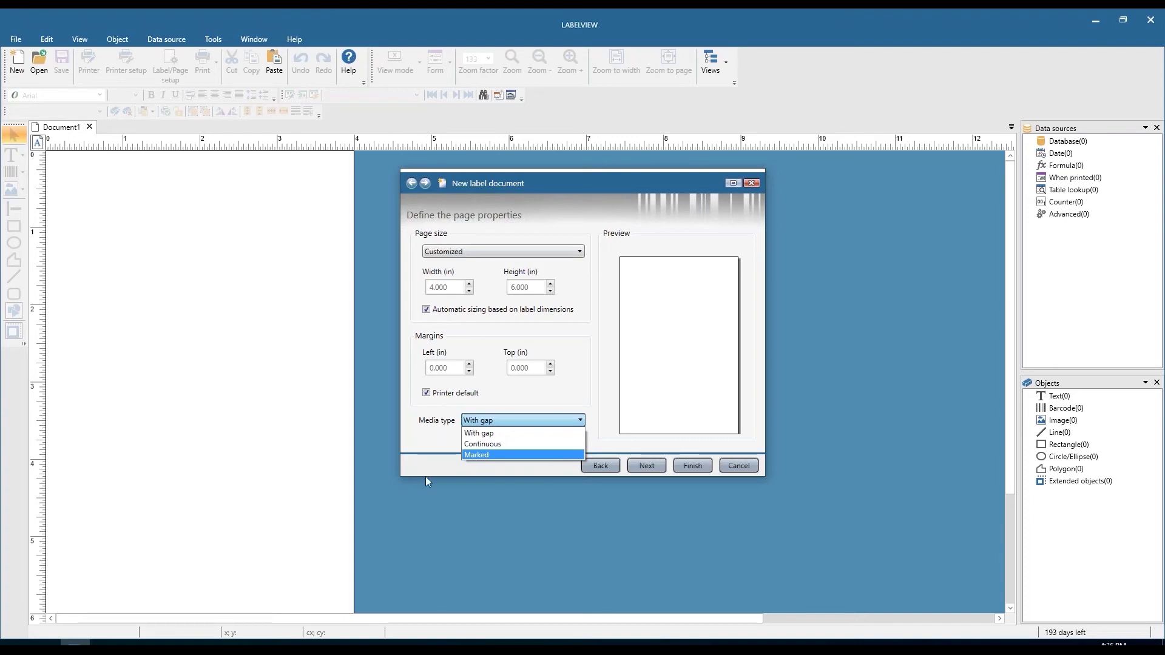
{"action": "left_click", "coordinate": [514, 508]}
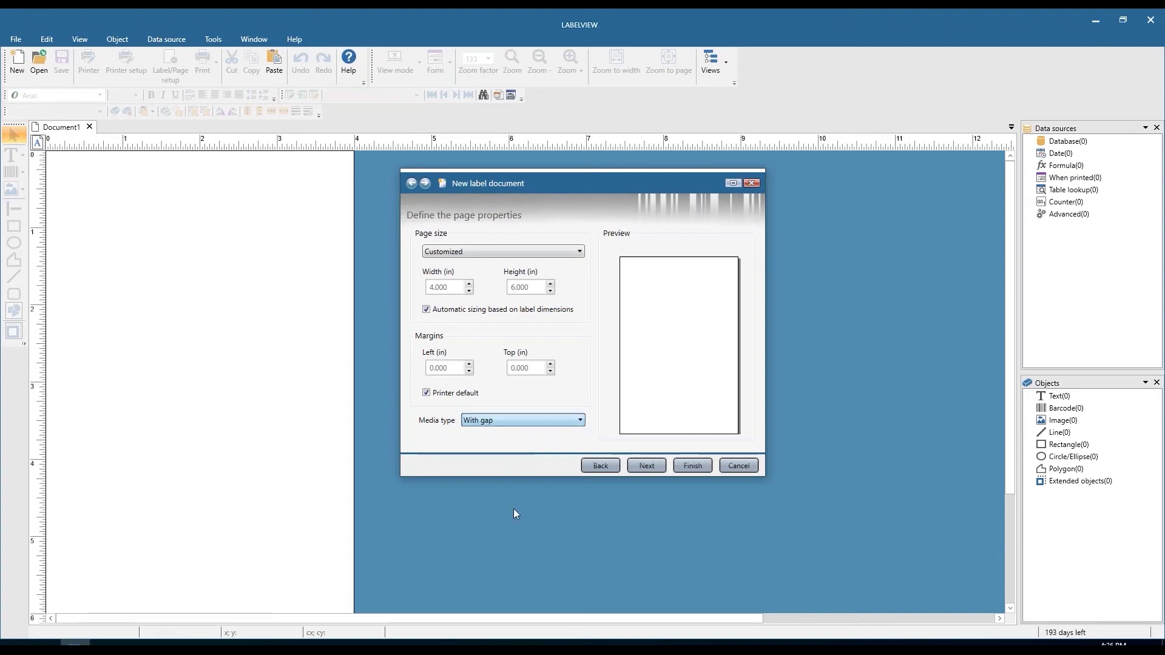
Step: Accept the page properties, use no background image, and finish creating the label document
{"action": "left_click", "coordinate": [647, 466]}
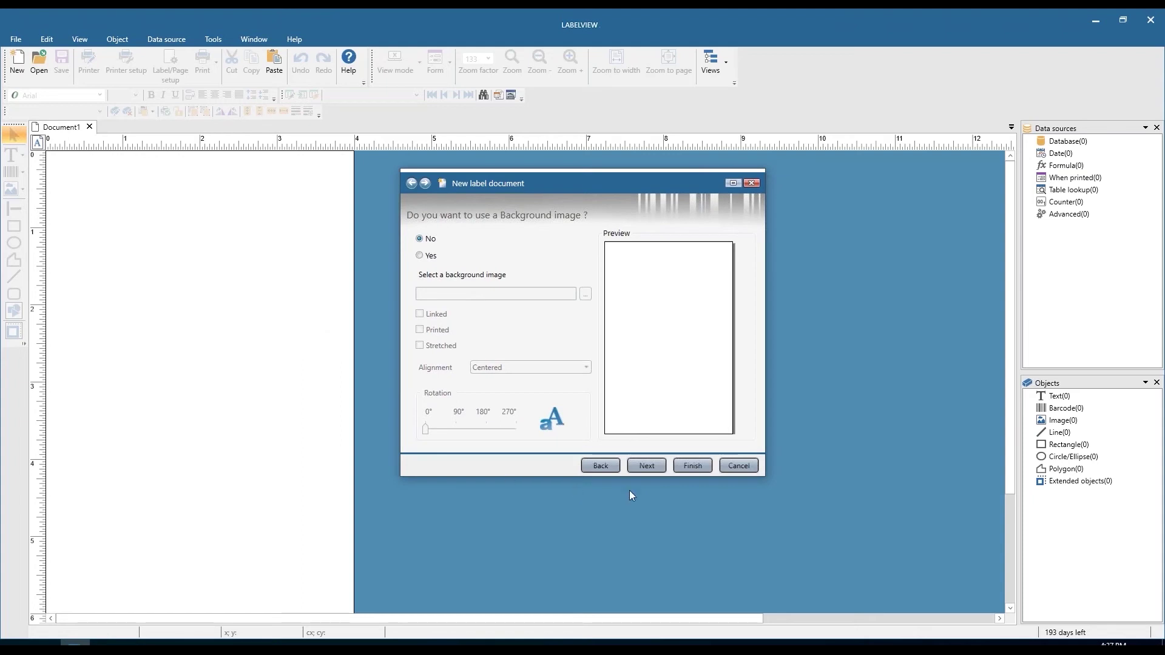
{"action": "left_click", "coordinate": [646, 466]}
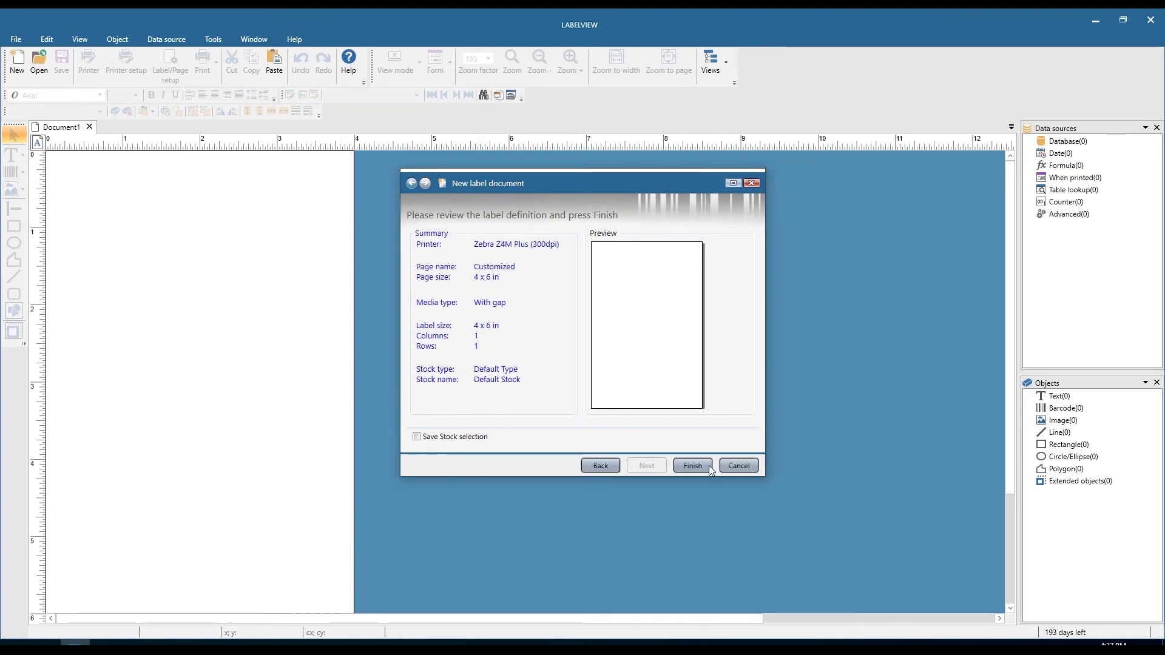
{"action": "left_click", "coordinate": [693, 467]}
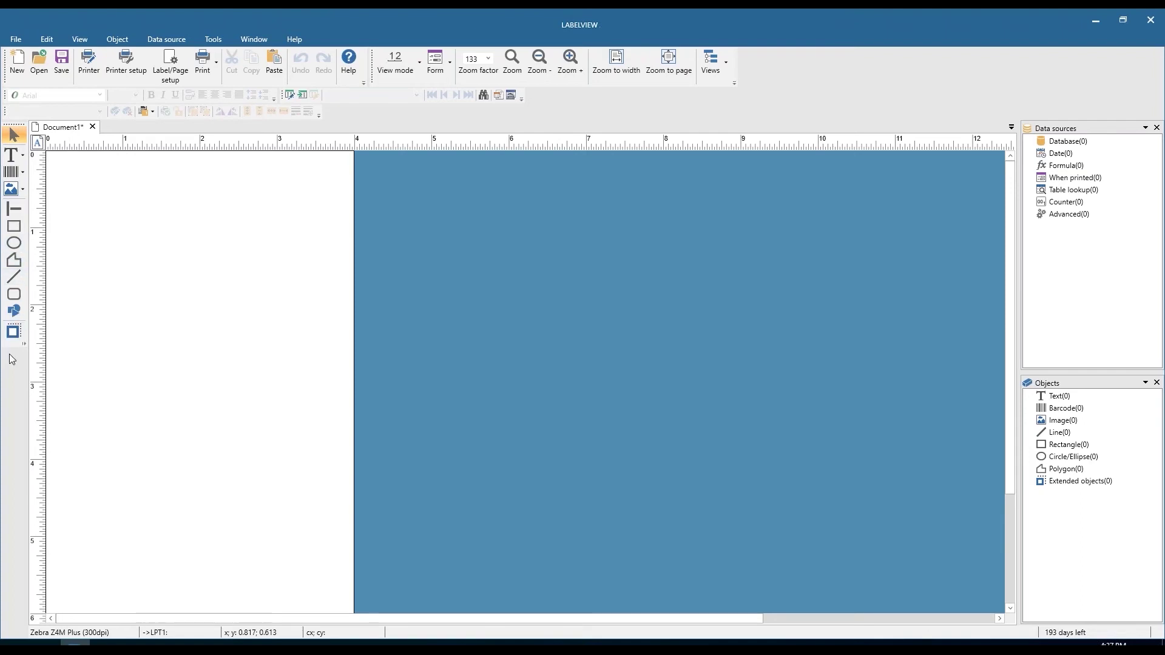
Step: Place a fixed-data text object reading "Hello World!" near the label's upper-left corner, at about 0.41, 0.37 in
{"action": "left_click", "coordinate": [12, 158]}
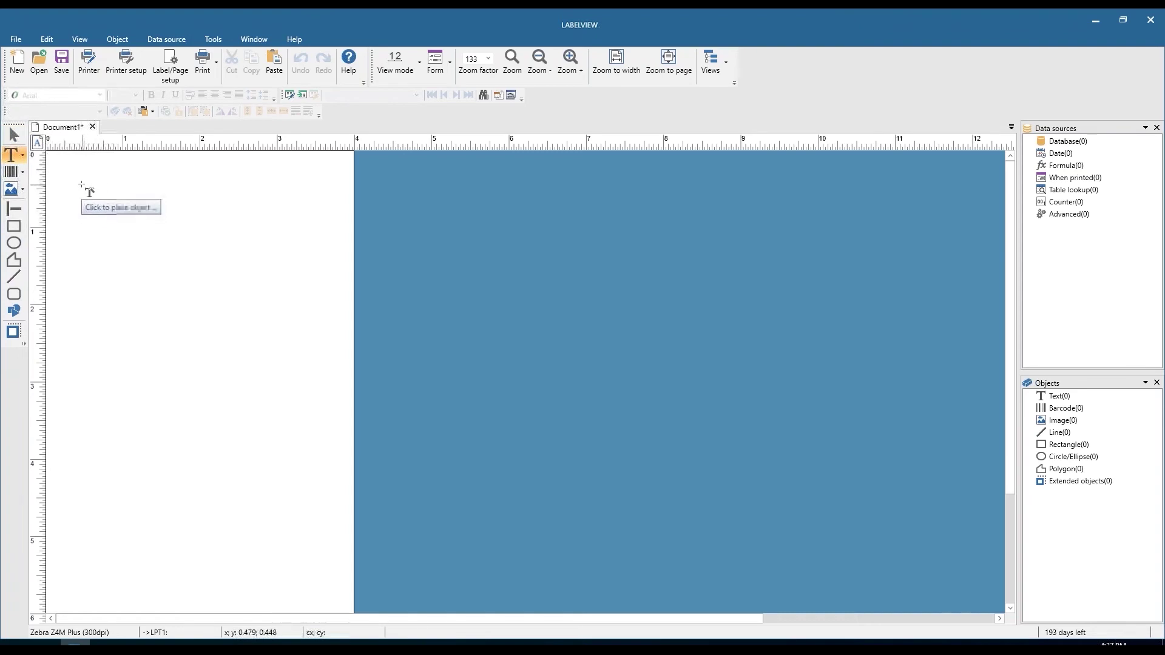
{"action": "left_click", "coordinate": [78, 181]}
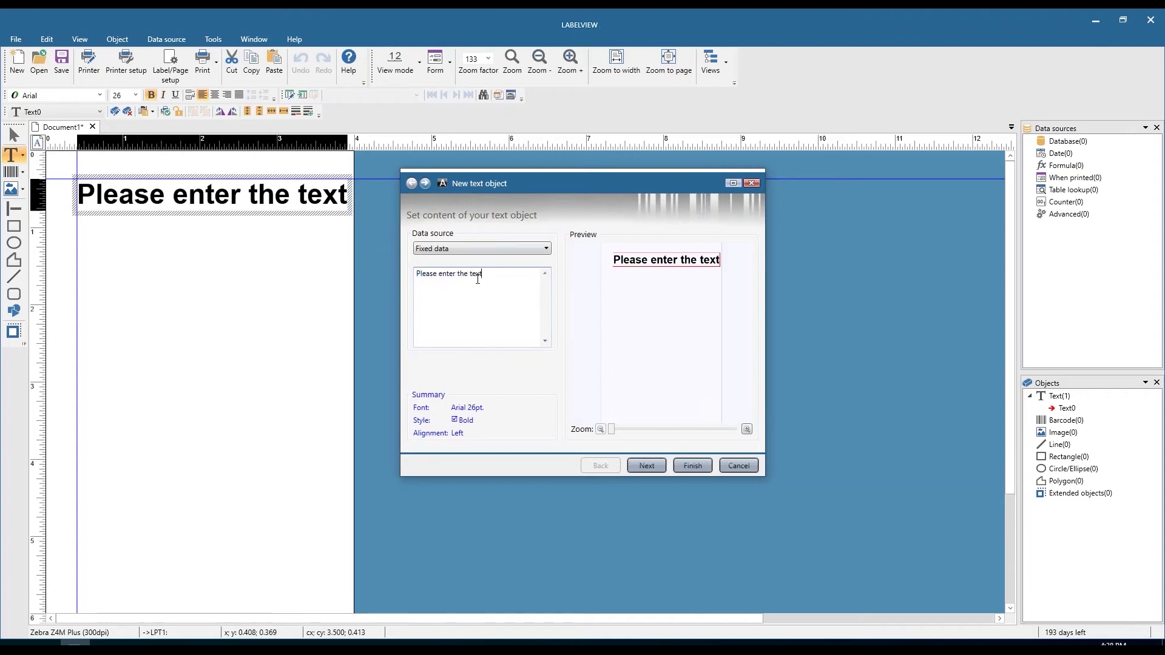
{"action": "type", "text": "Helo W"}
{"action": "key", "text": "BackSpace"}
{"action": "key", "text": "BackSpace"}
{"action": "key", "text": "BackSpace"}
{"action": "type", "text": "lo World!"}
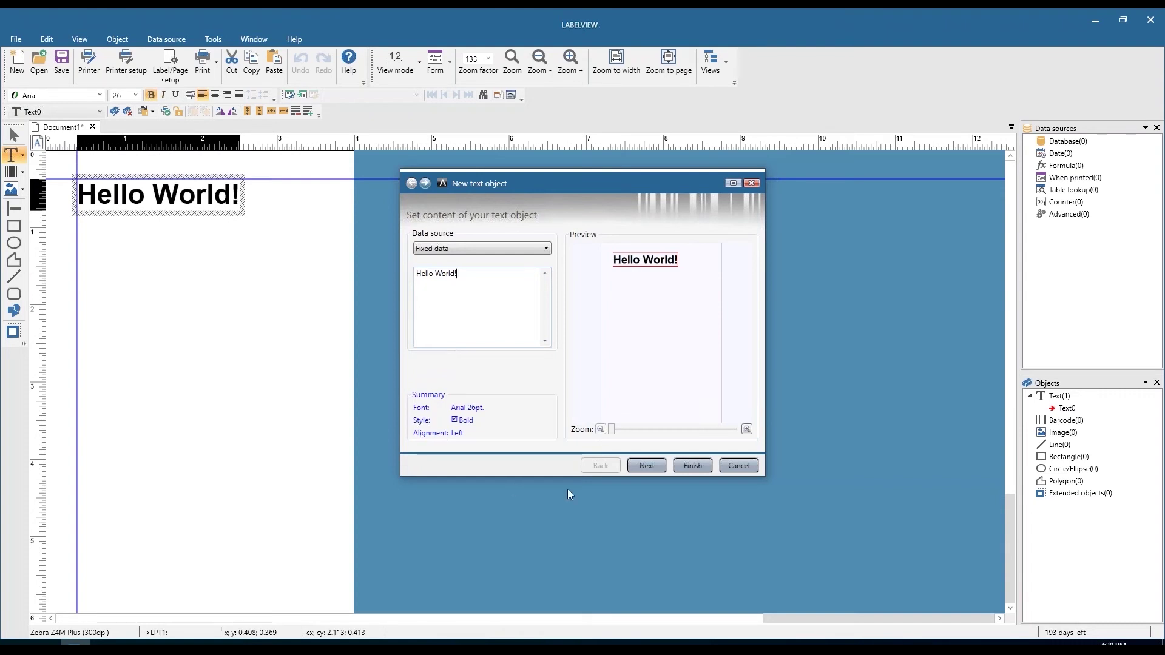
Step: Continue to the text object's font properties and look through the fonts in the Printer and Graphic groups
{"action": "left_click", "coordinate": [647, 465]}
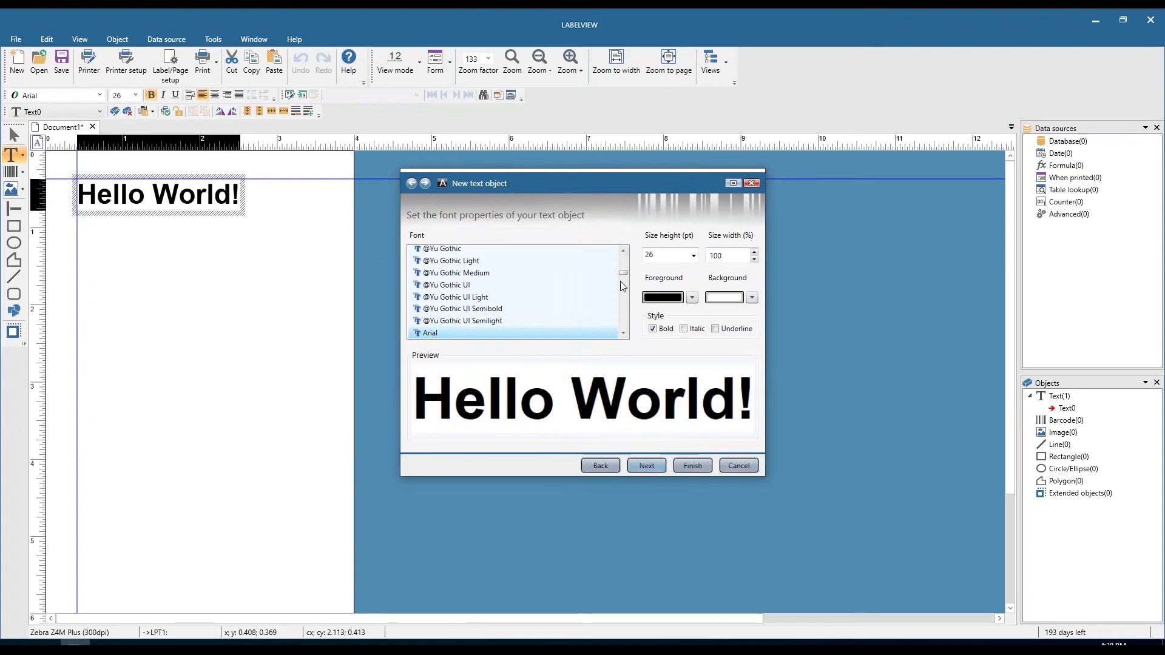
{"action": "left_click_drag", "start_coordinate": [624, 273], "coordinate": [626, 260]}
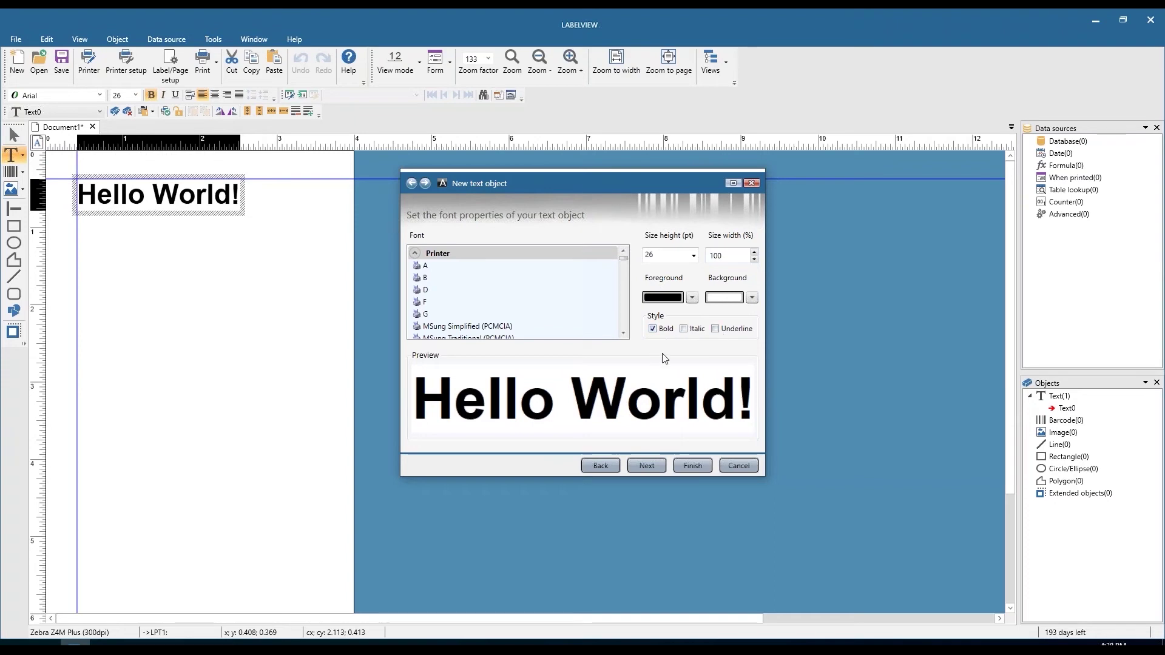
{"action": "left_click", "coordinate": [415, 254]}
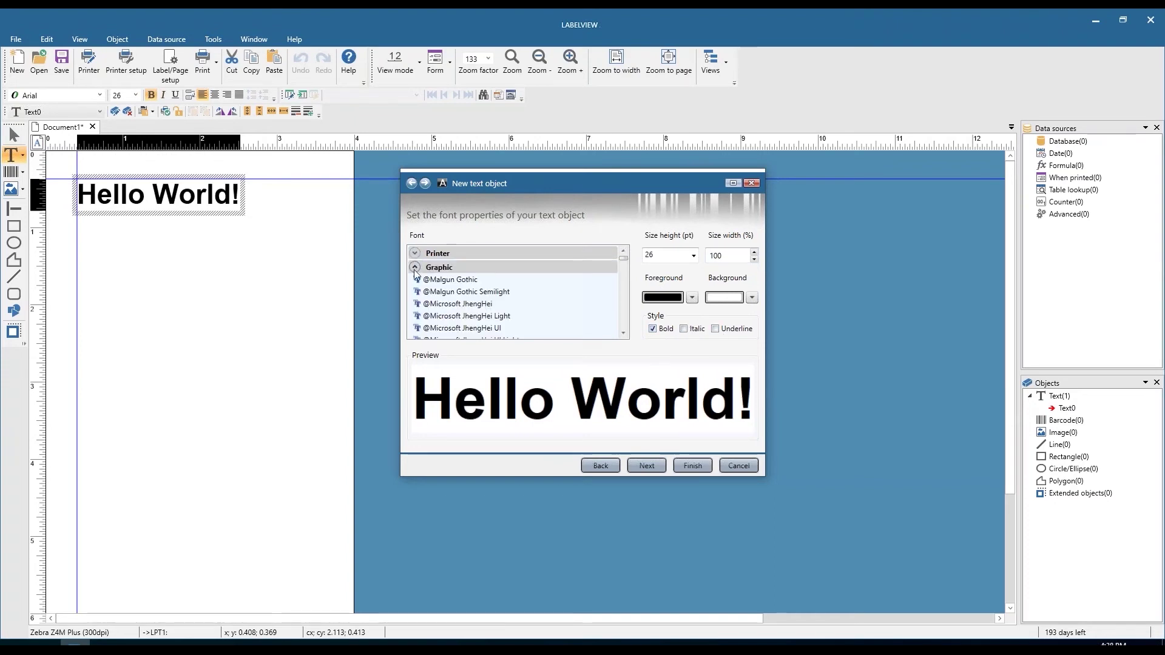
{"action": "left_click", "coordinate": [415, 267]}
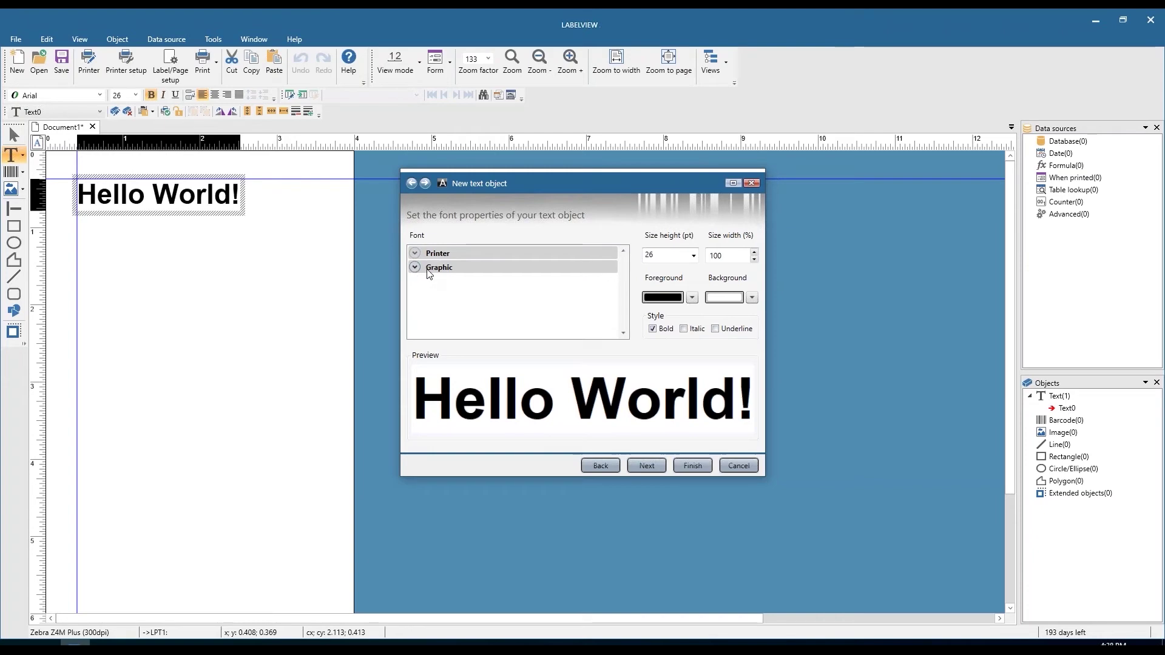
{"action": "left_click", "coordinate": [415, 268]}
{"action": "scroll", "coordinate": [435, 306], "scroll_direction": "down", "scroll_amount": 5}
{"action": "scroll", "coordinate": [435, 307], "scroll_direction": "down", "scroll_amount": 5}
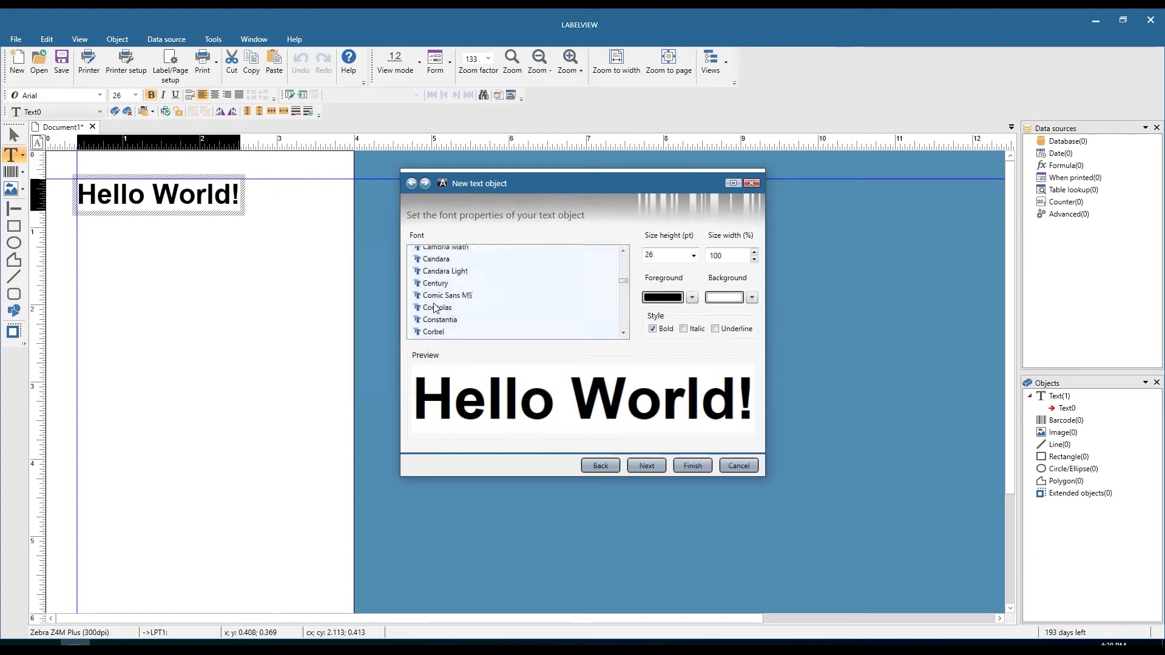
{"action": "scroll", "coordinate": [436, 305], "scroll_direction": "down", "scroll_amount": 5}
{"action": "scroll", "coordinate": [436, 305], "scroll_direction": "up", "scroll_amount": 10}
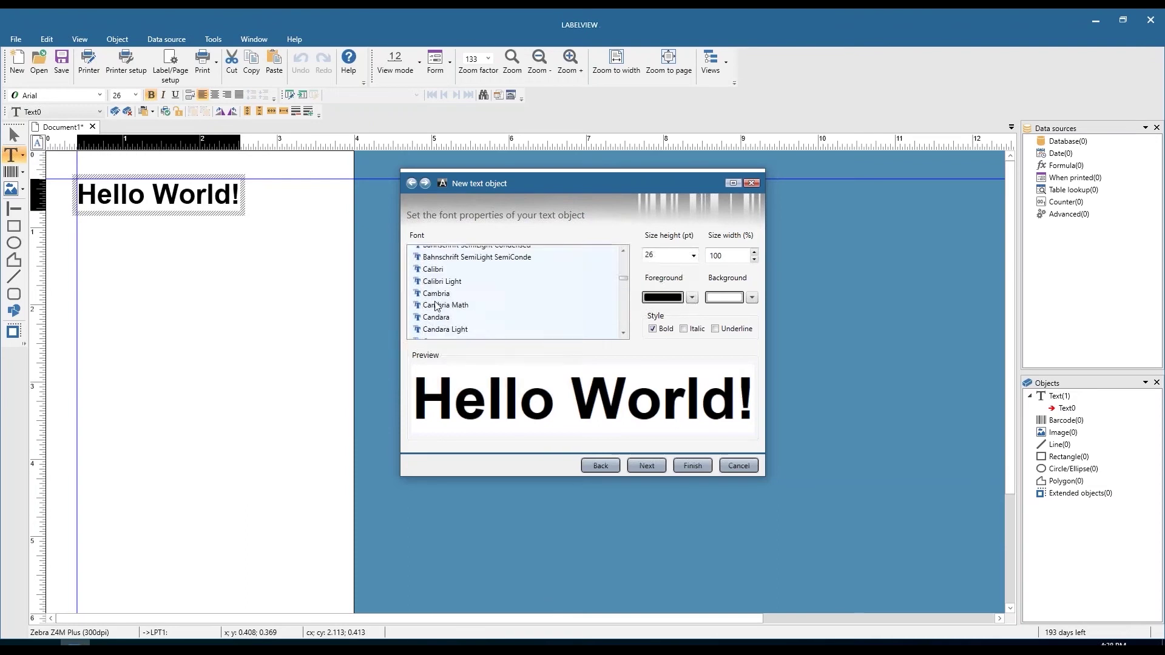
{"action": "scroll", "coordinate": [427, 276], "scroll_direction": "up", "scroll_amount": 3}
{"action": "scroll", "coordinate": [426, 276], "scroll_direction": "up", "scroll_amount": 5}
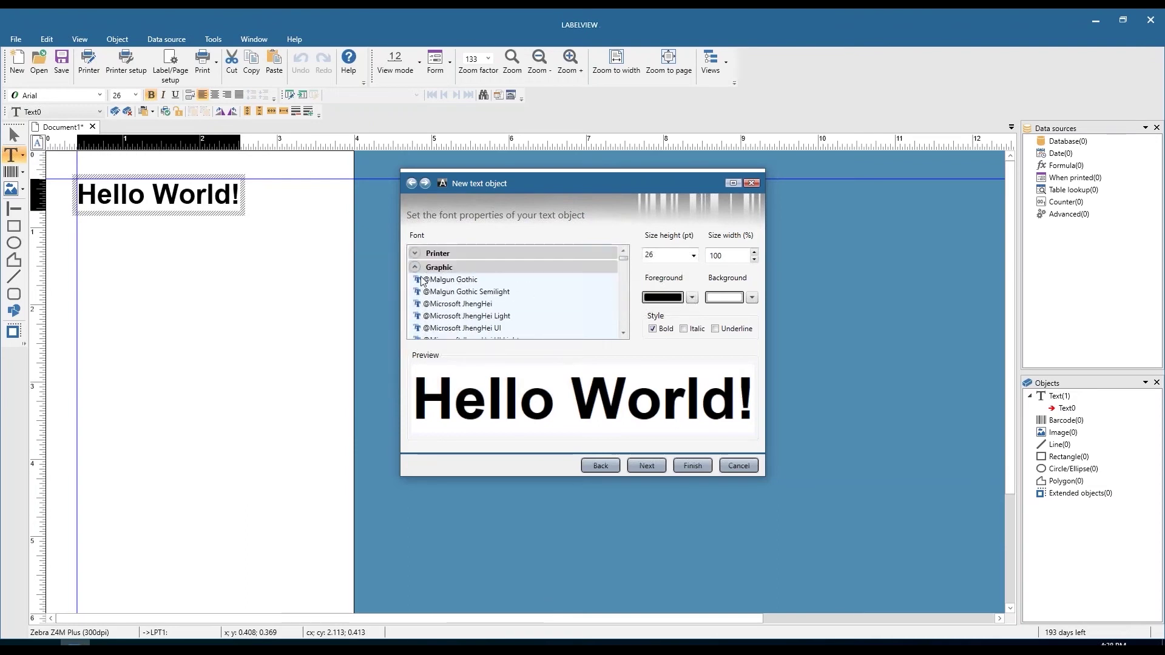
{"action": "left_click", "coordinate": [415, 267]}
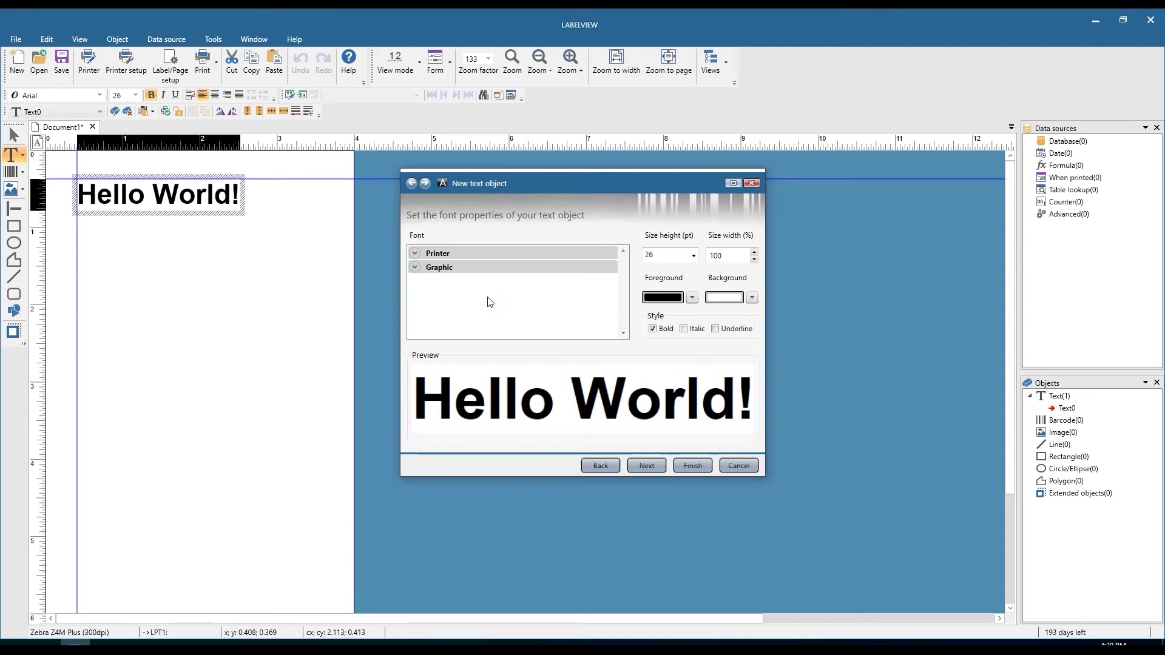
Step: Accept the font and paragraph properties of the "Hello World!" text object, finish creating it and deselect it
{"action": "left_click", "coordinate": [415, 254]}
{"action": "left_click", "coordinate": [415, 254]}
{"action": "left_click", "coordinate": [415, 254]}
{"action": "left_click", "coordinate": [415, 254]}
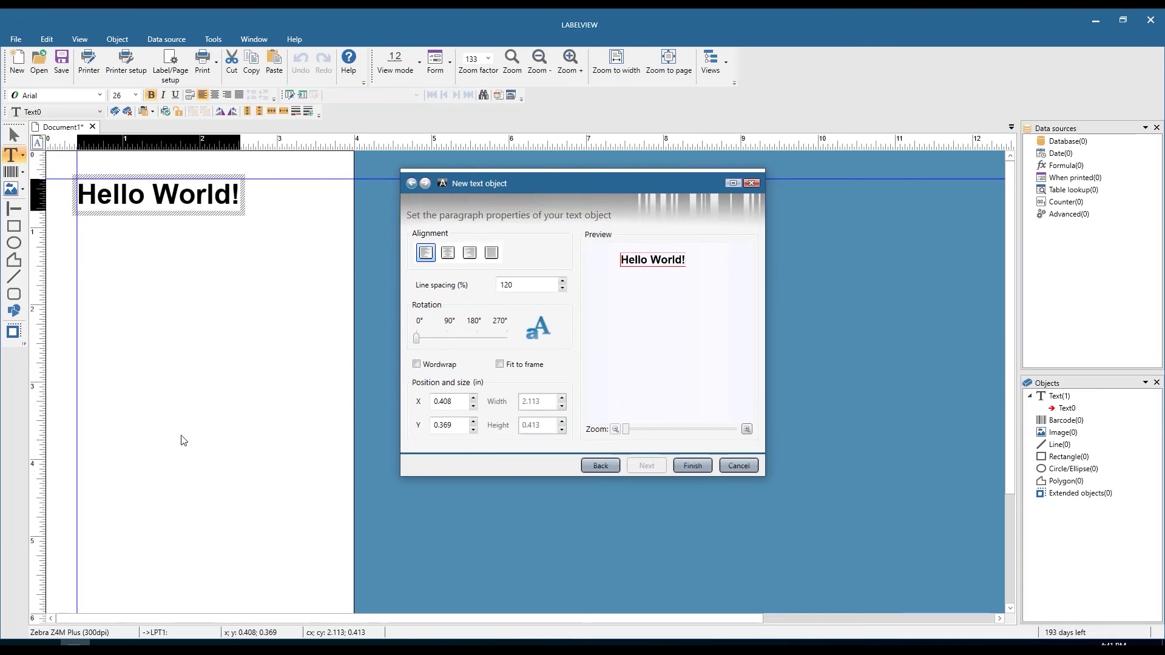
{"action": "left_click", "coordinate": [692, 466]}
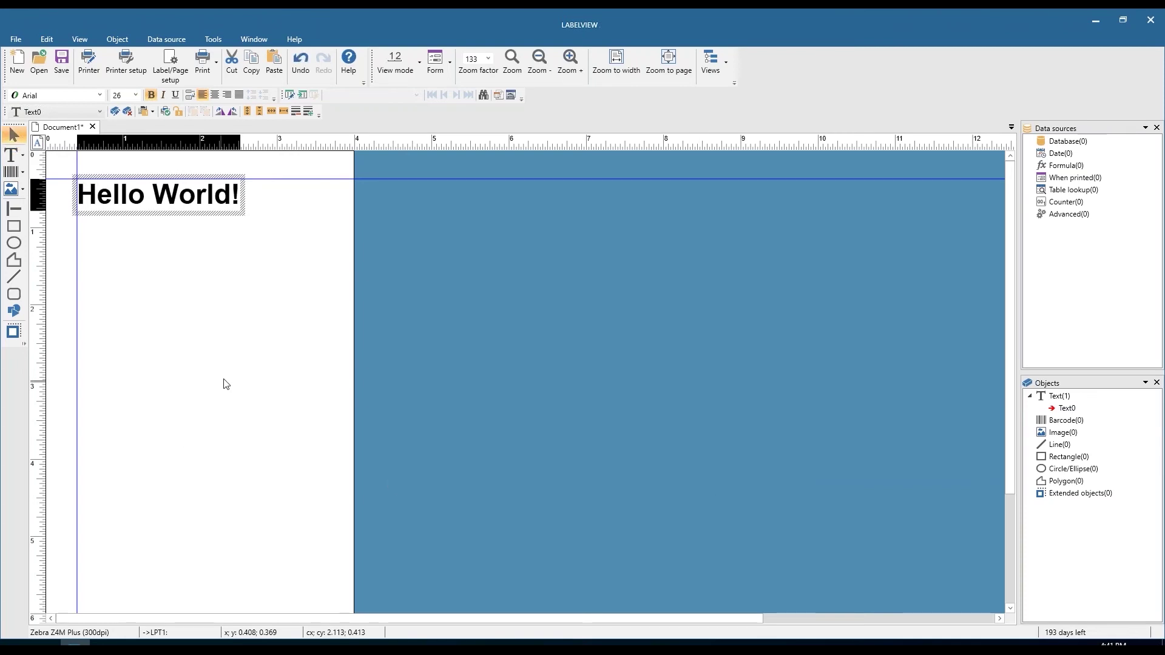
{"action": "left_click", "coordinate": [205, 295]}
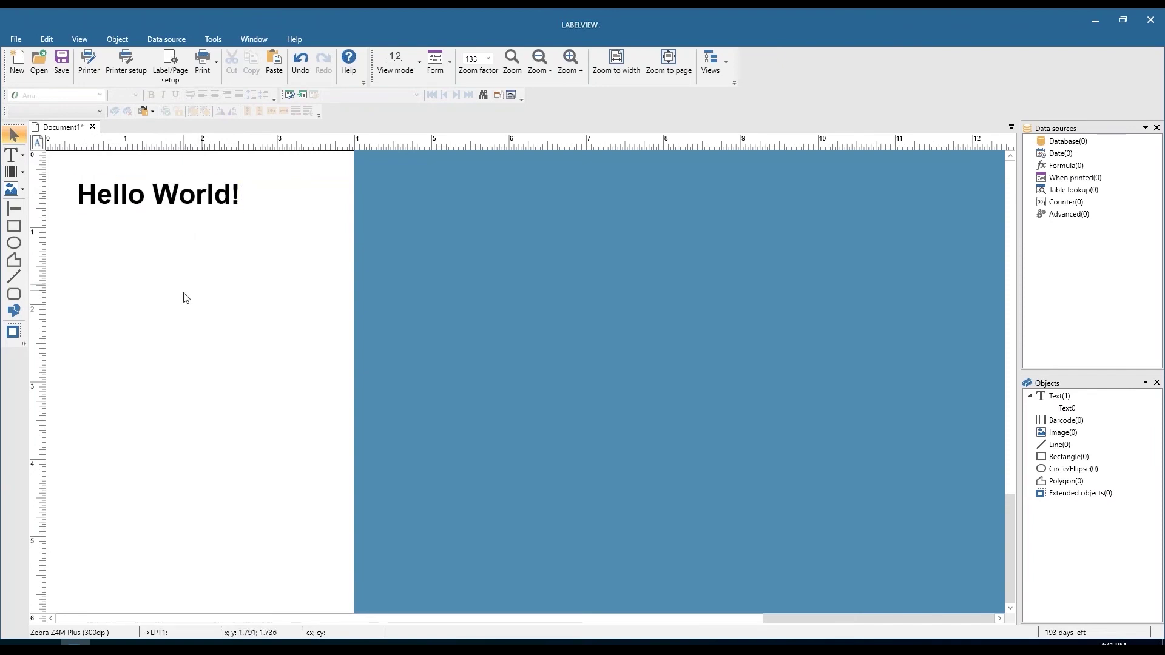
Step: Add a second text object reading "testing" below "Hello World!", at about 0.46, 1.09 in
{"action": "left_click", "coordinate": [13, 159]}
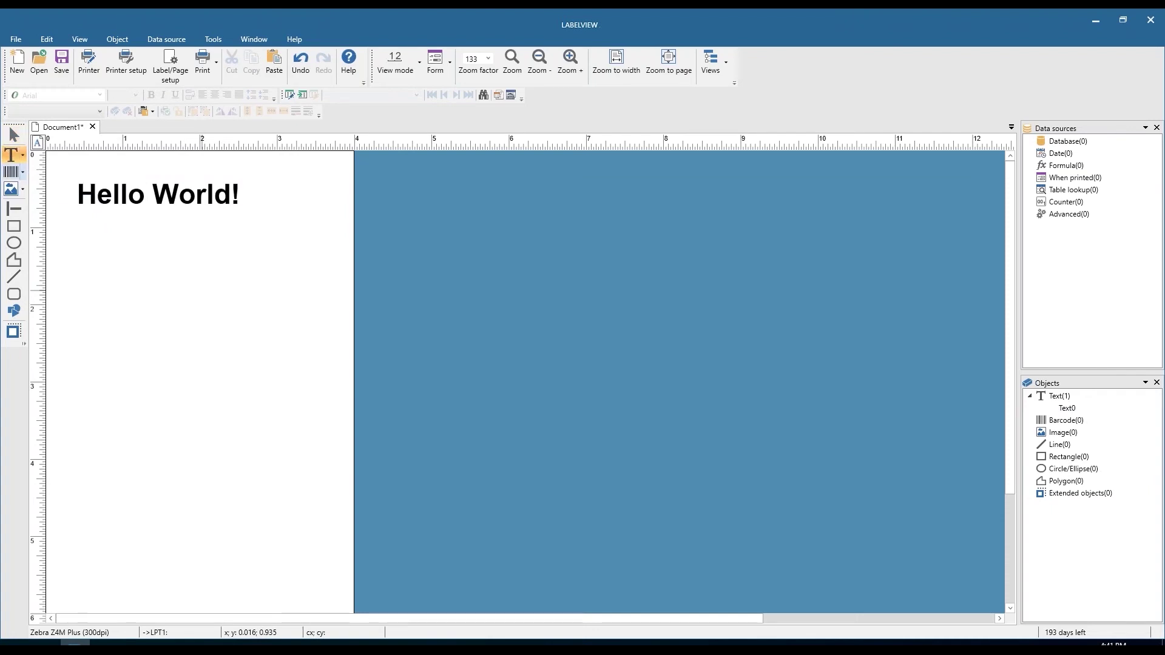
{"action": "left_click", "coordinate": [79, 236]}
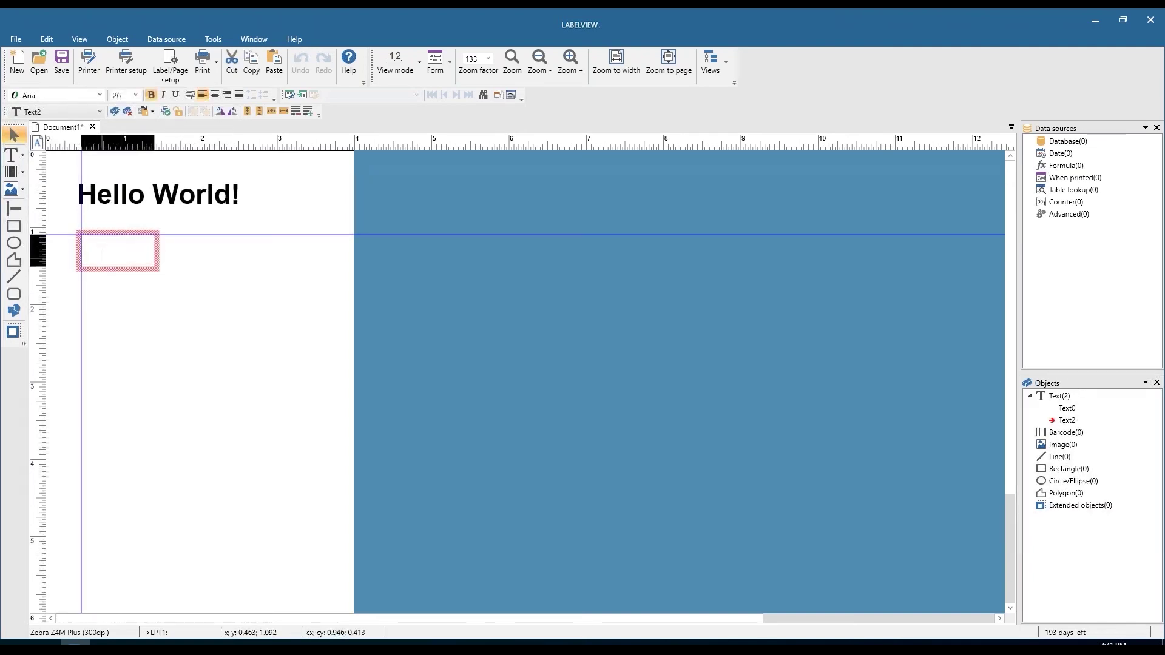
{"action": "type", "text": "testing"}
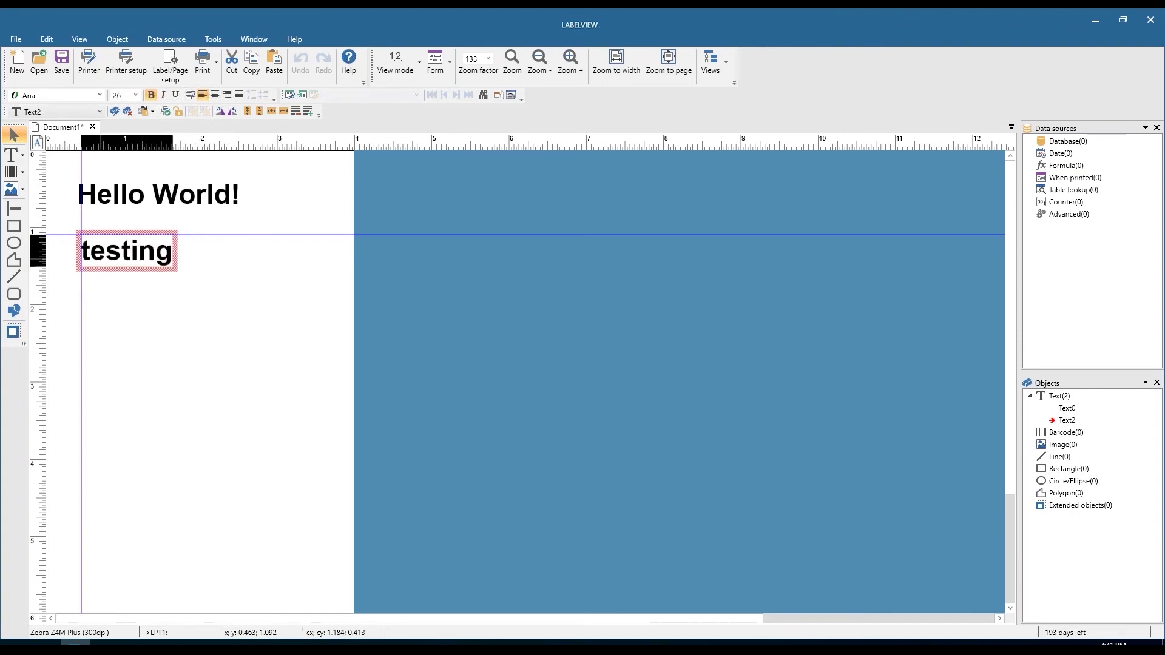
{"action": "left_click", "coordinate": [150, 335]}
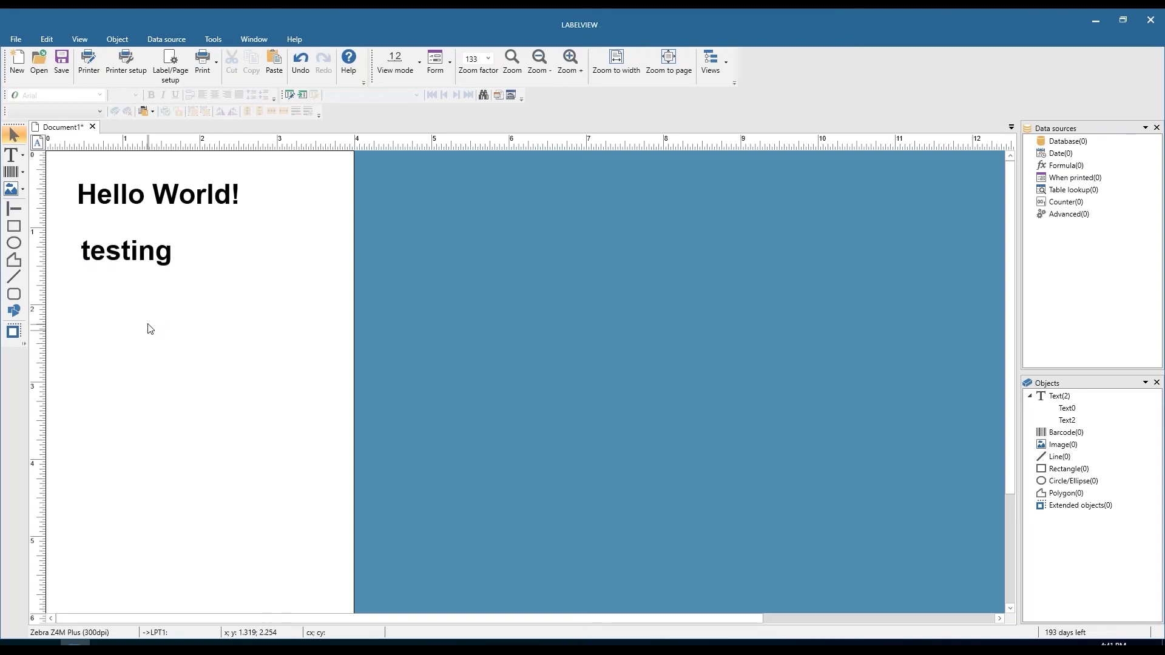
Step: Set the character height of the "testing" text object to 12 points
{"action": "left_click", "coordinate": [141, 267]}
{"action": "double_click", "coordinate": [139, 268]}
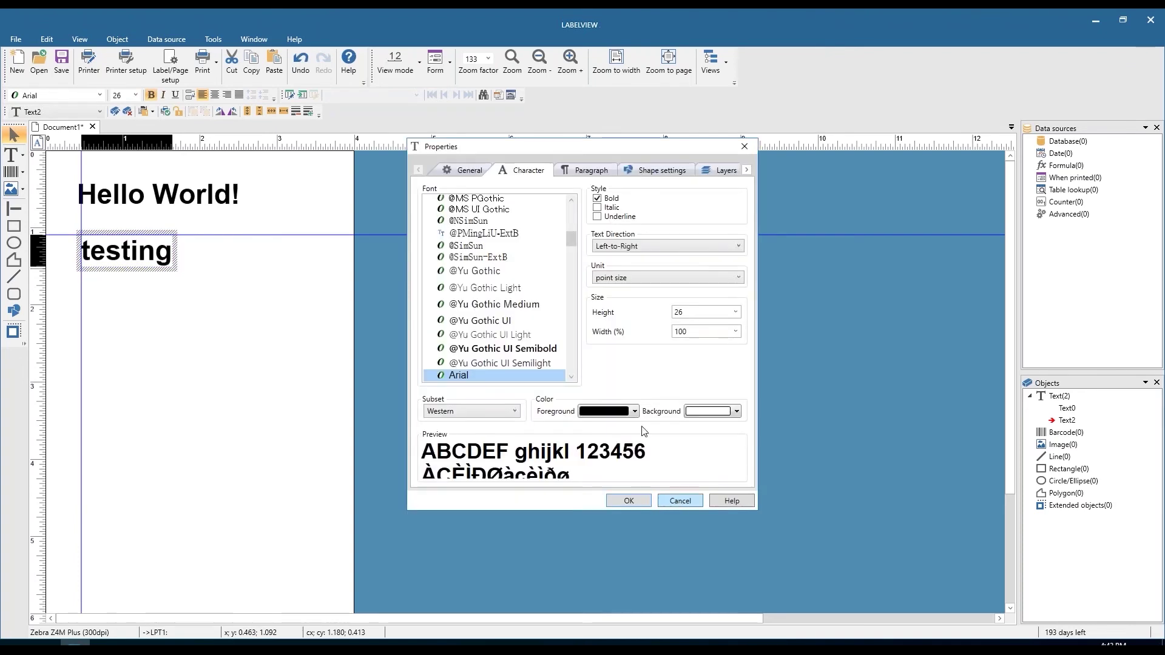
{"action": "left_click", "coordinate": [736, 312]}
{"action": "left_click", "coordinate": [691, 387]}
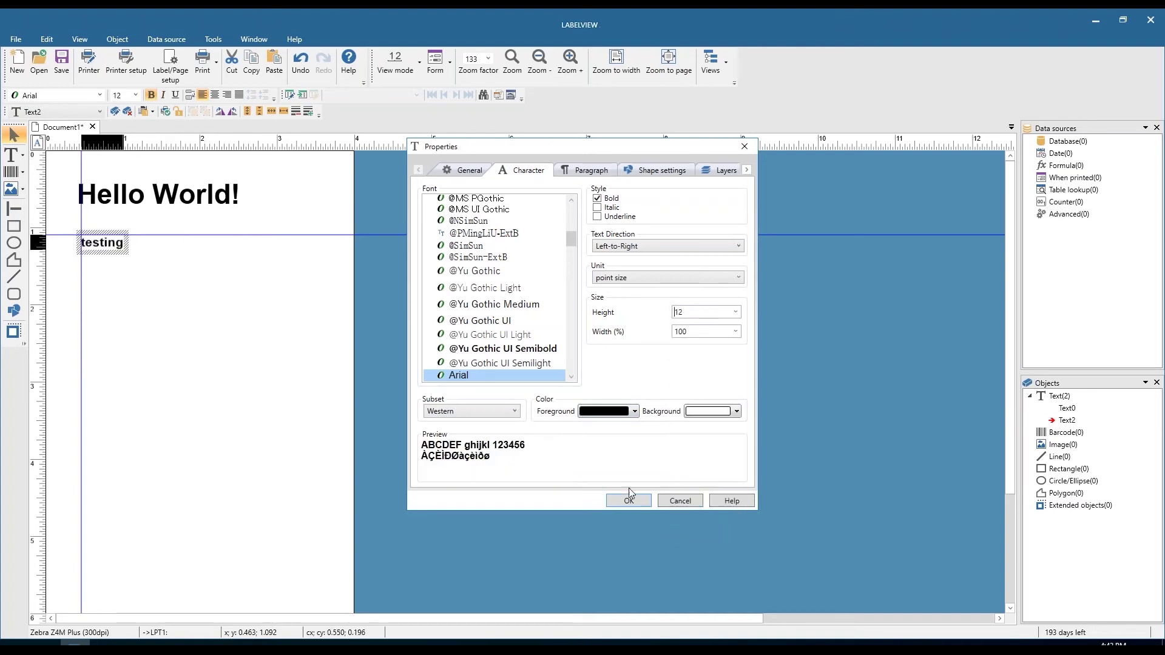
{"action": "left_click", "coordinate": [625, 507]}
Step: Check the option for making the "testing" text object's settings the default, and delete the object
{"action": "right_click", "coordinate": [116, 252]}
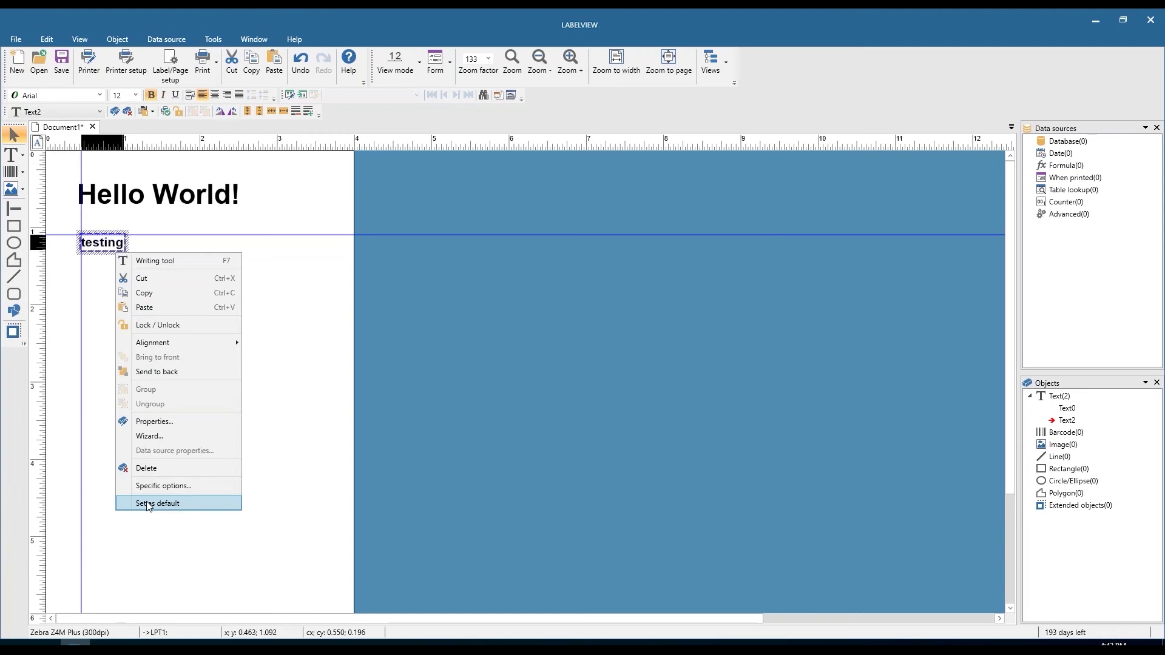
{"action": "left_click", "coordinate": [146, 249]}
{"action": "left_click_drag", "start_coordinate": [163, 292], "coordinate": [54, 226]}
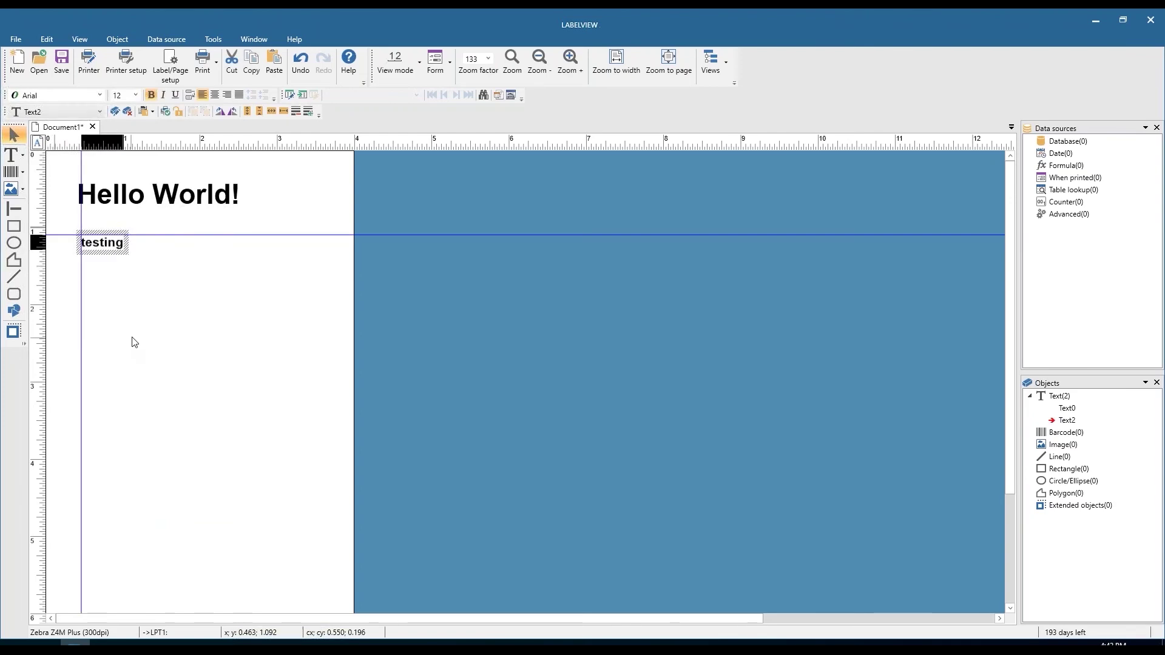
{"action": "key", "text": "Delete"}
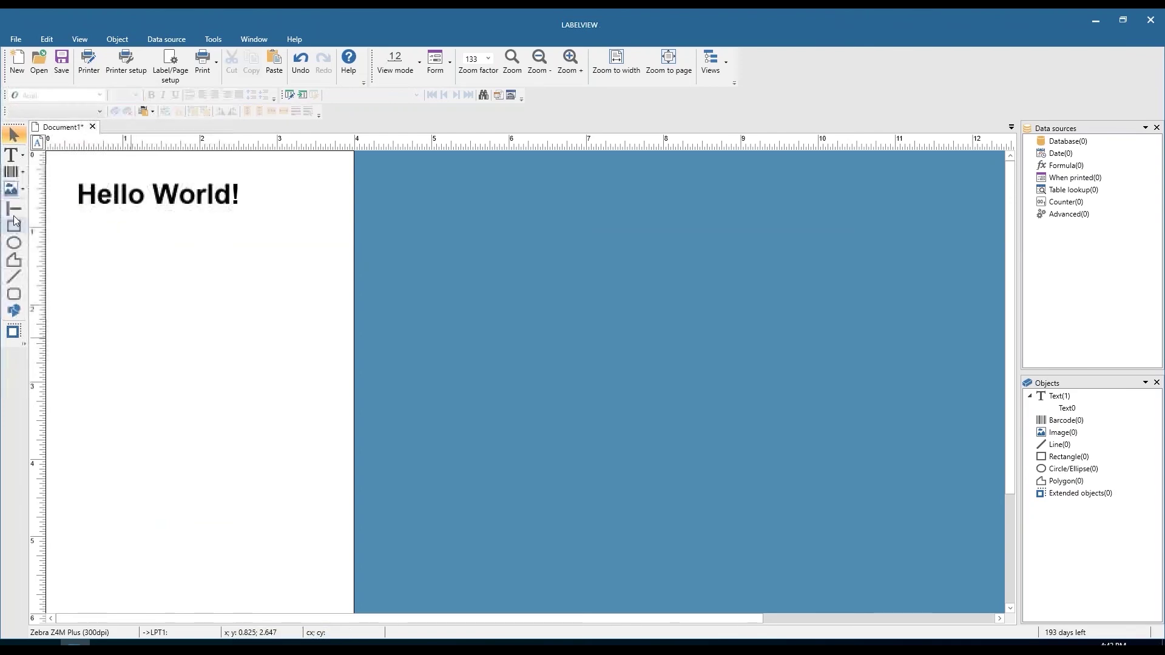
Step: Place a CODE 39 barcode below "Hello World!" at about 0.49, 1.31 in, with the fixed data 123456789
{"action": "left_click", "coordinate": [12, 174]}
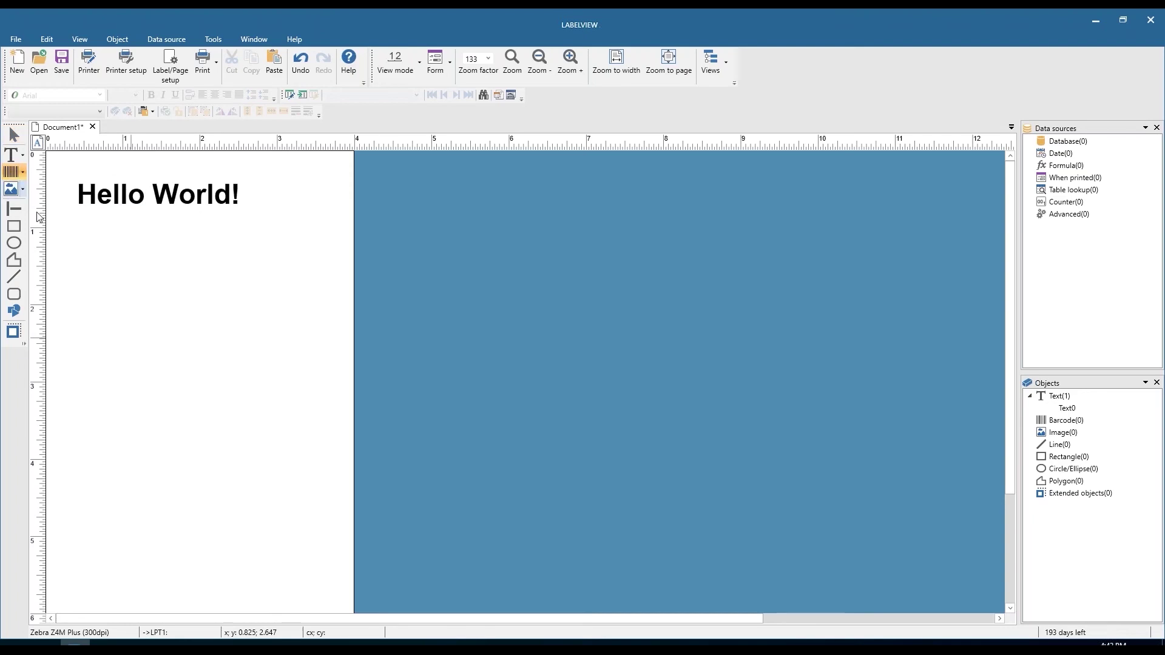
{"action": "left_click", "coordinate": [83, 251]}
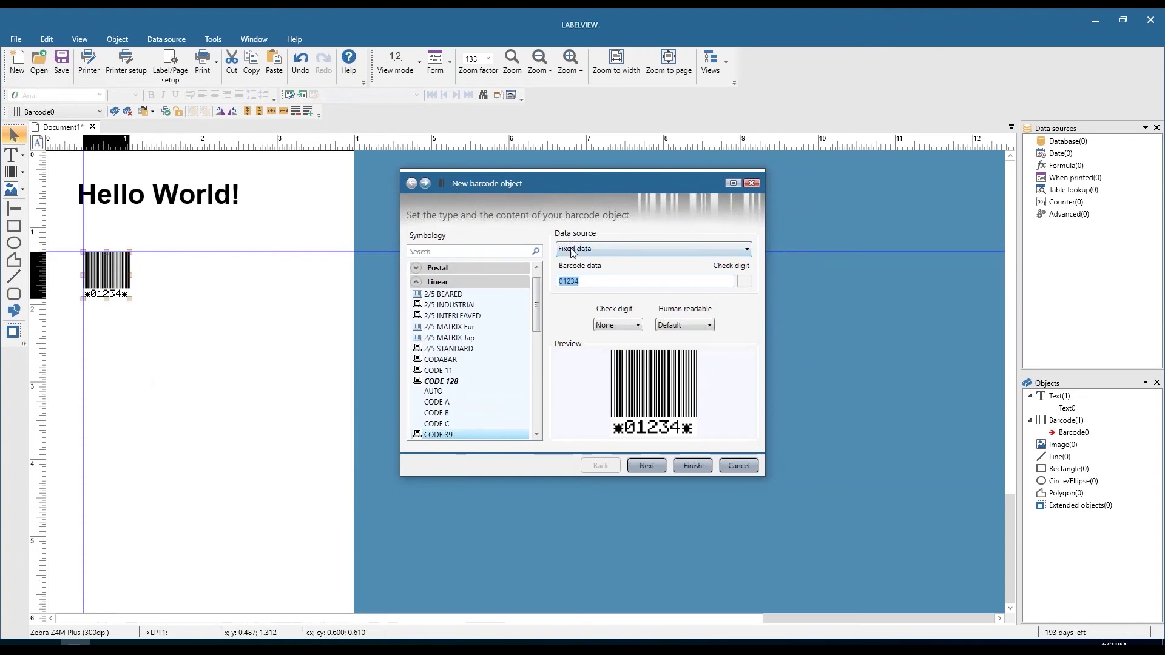
{"action": "left_click_drag", "start_coordinate": [587, 282], "coordinate": [553, 287]}
{"action": "type", "text": "123456789"}
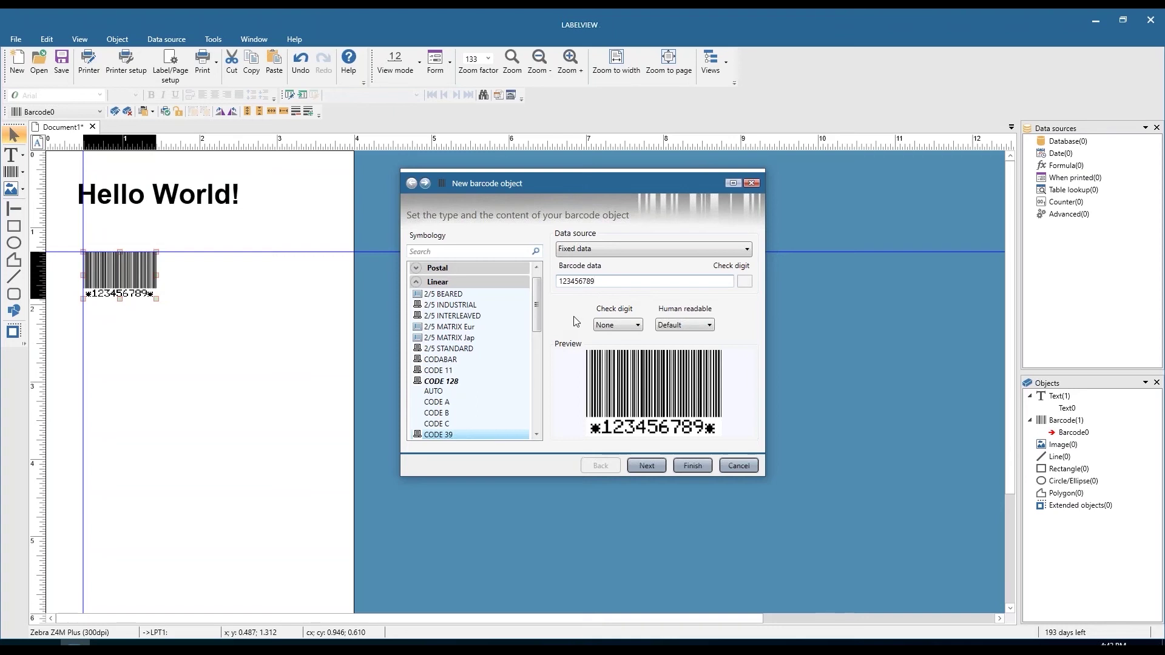
Step: Examine the barcode's check digit and human readable choices and the available symbology groups
{"action": "left_click_drag", "start_coordinate": [598, 282], "coordinate": [558, 285]}
{"action": "left_click", "coordinate": [610, 326]}
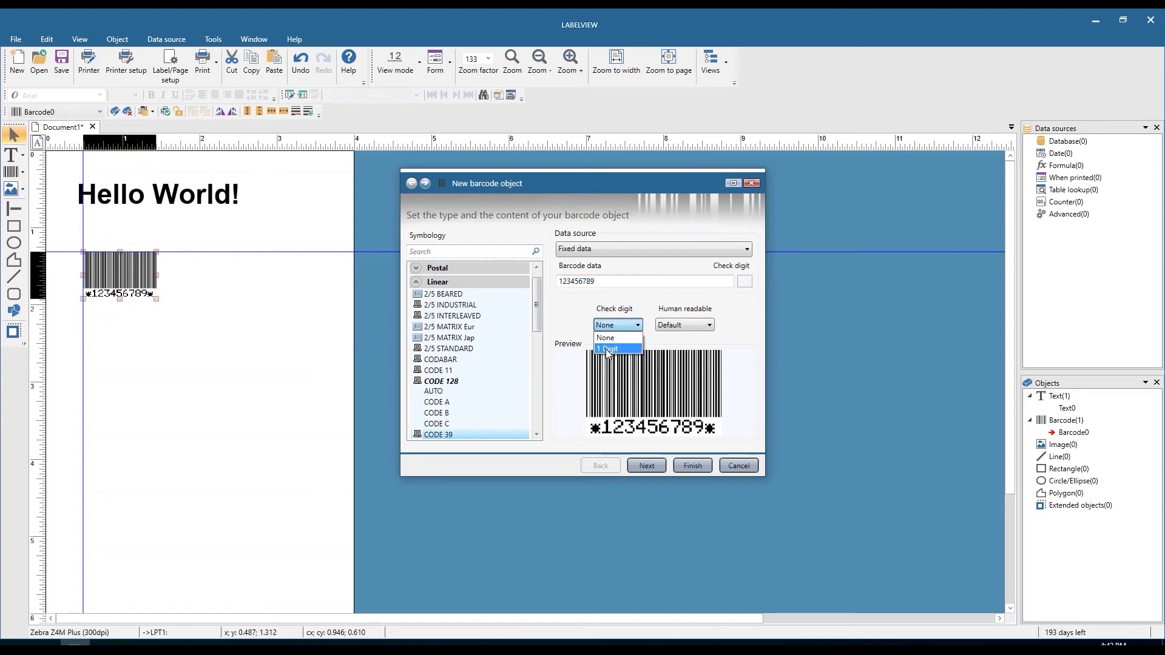
{"action": "left_click", "coordinate": [583, 325]}
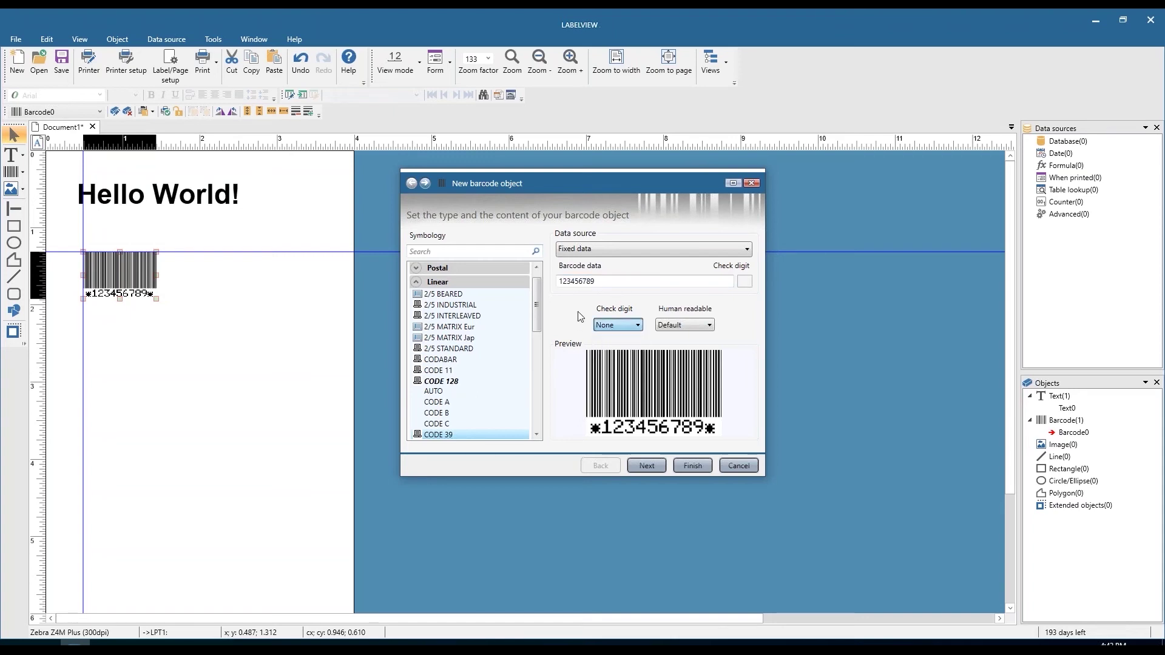
{"action": "left_click", "coordinate": [710, 327]}
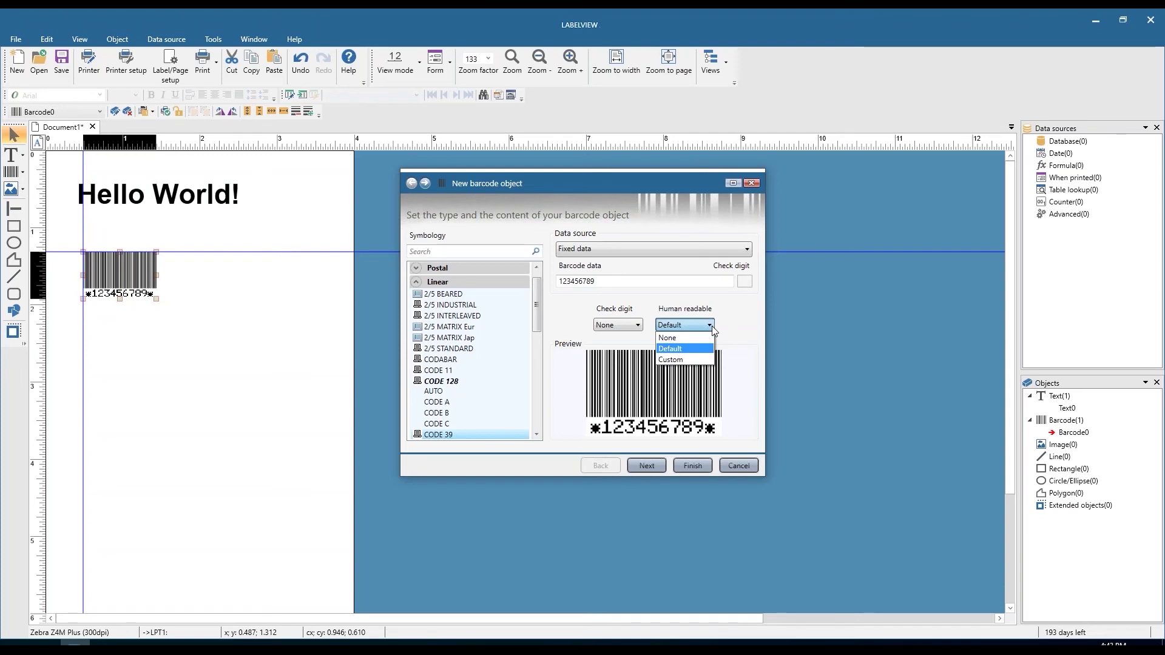
{"action": "left_click", "coordinate": [737, 332]}
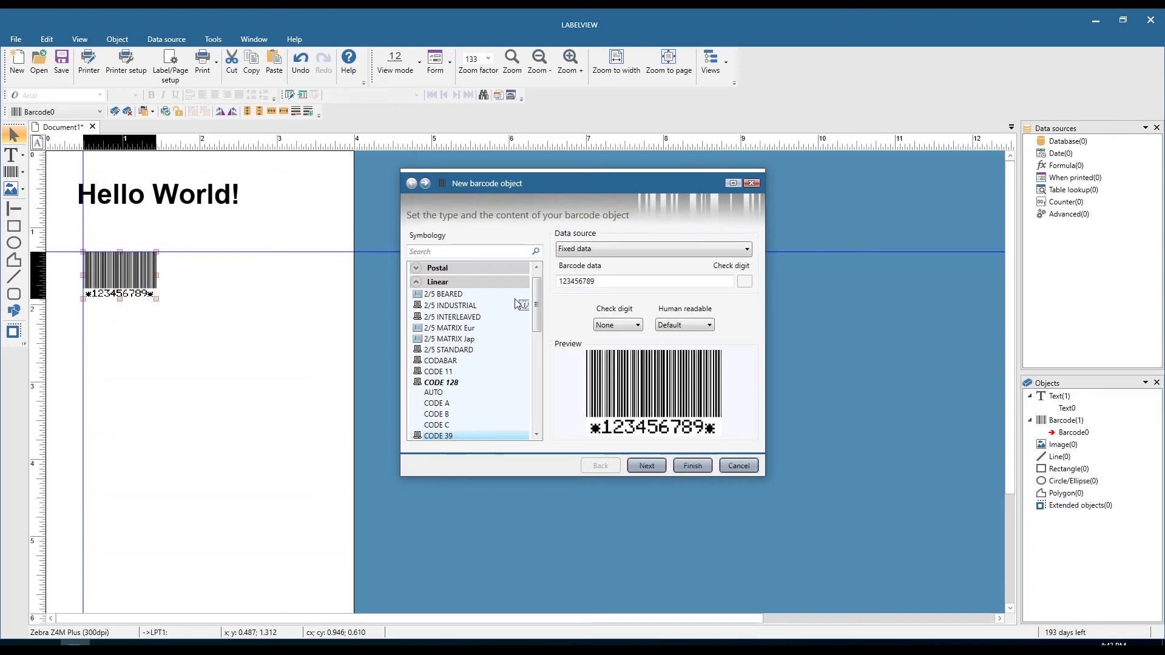
{"action": "mouse_move", "coordinate": [538, 294]}
{"action": "left_mouse_down"}
{"action": "mouse_move", "coordinate": [537, 404]}
{"action": "mouse_move", "coordinate": [538, 278]}
{"action": "left_mouse_up"}
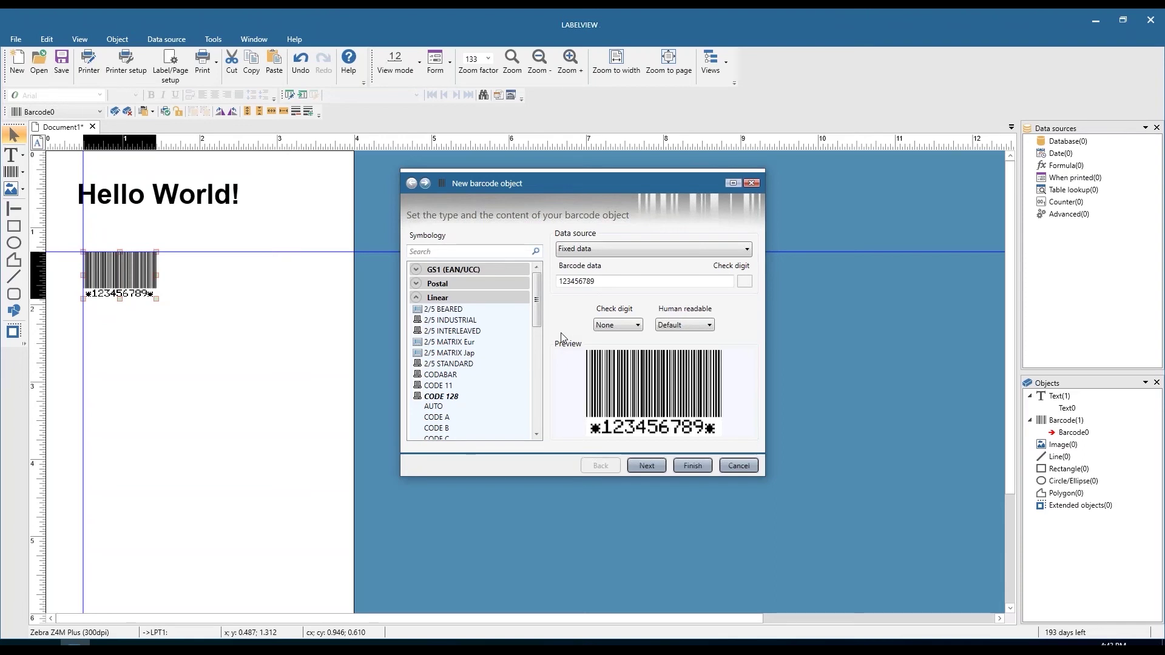
{"action": "left_click", "coordinate": [638, 328]}
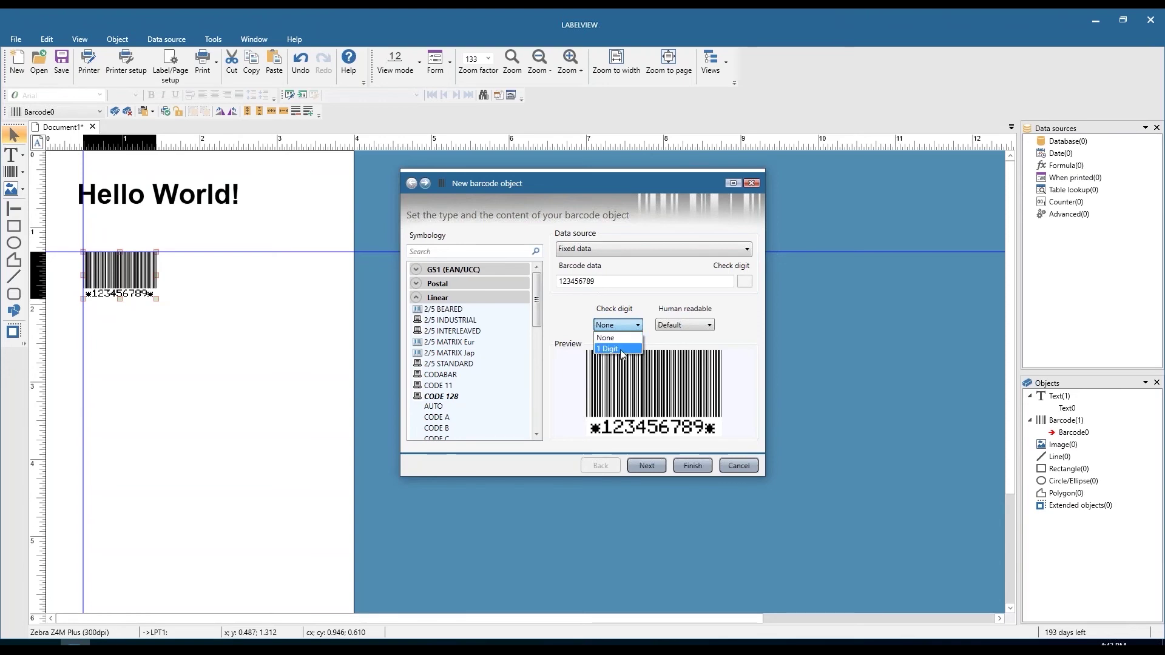
{"action": "left_click", "coordinate": [571, 311]}
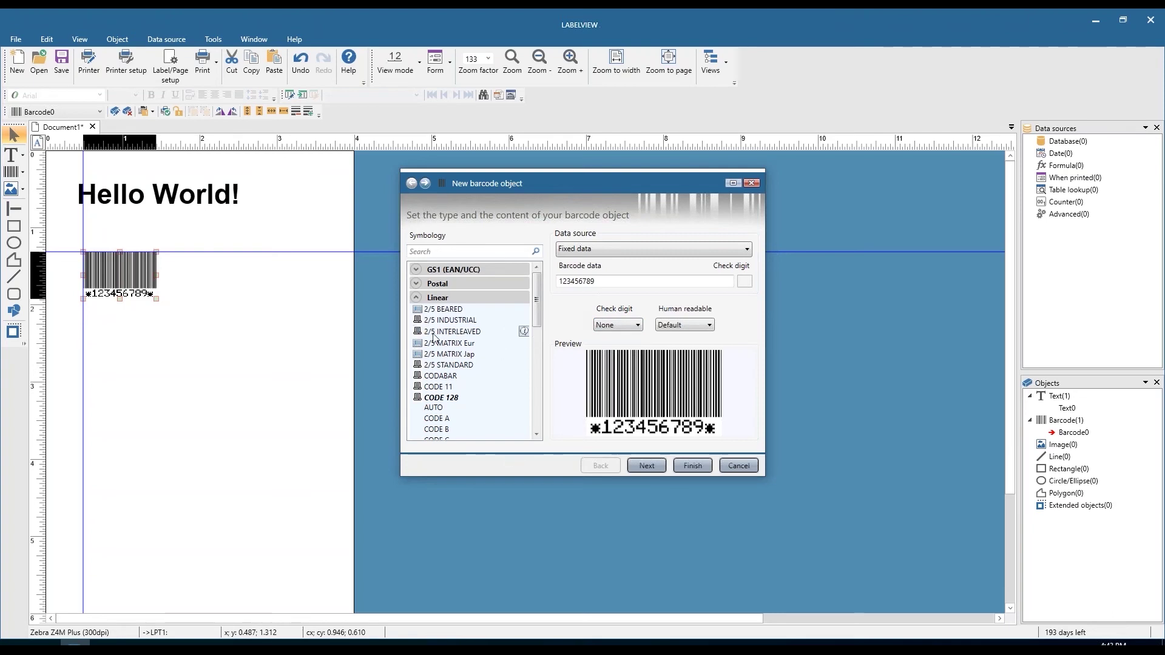
Step: Read the symbology information for CODE 39, including its supported special characters, and return to the start of the symbology list
{"action": "scroll", "coordinate": [442, 369], "scroll_direction": "down", "scroll_amount": 4}
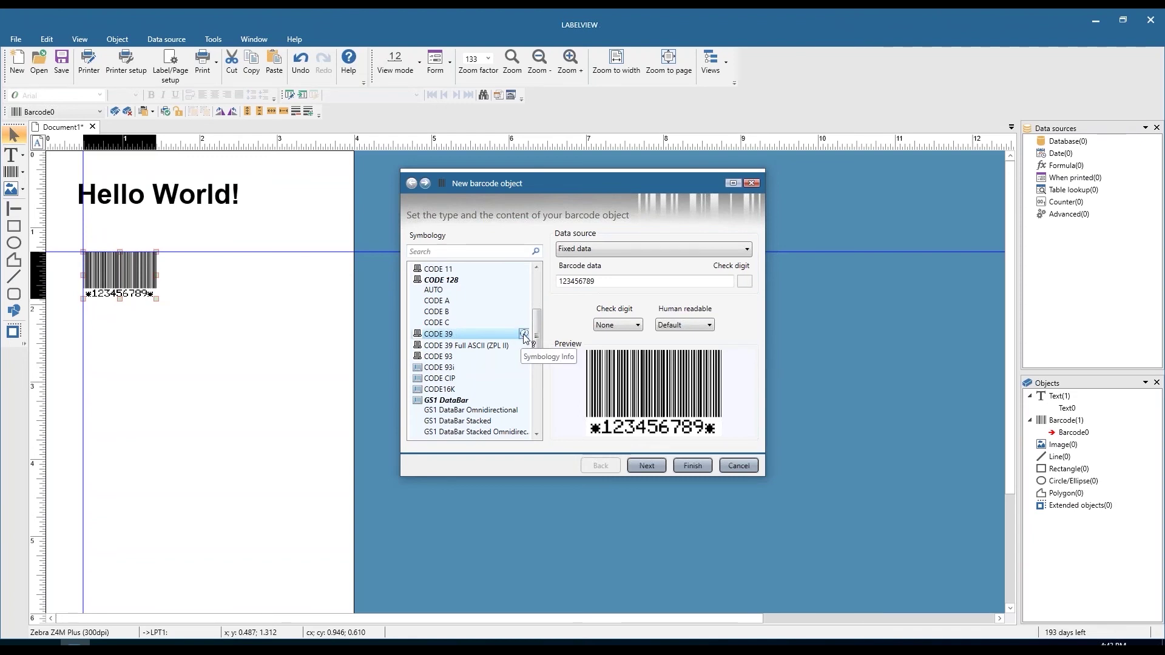
{"action": "left_click", "coordinate": [523, 334]}
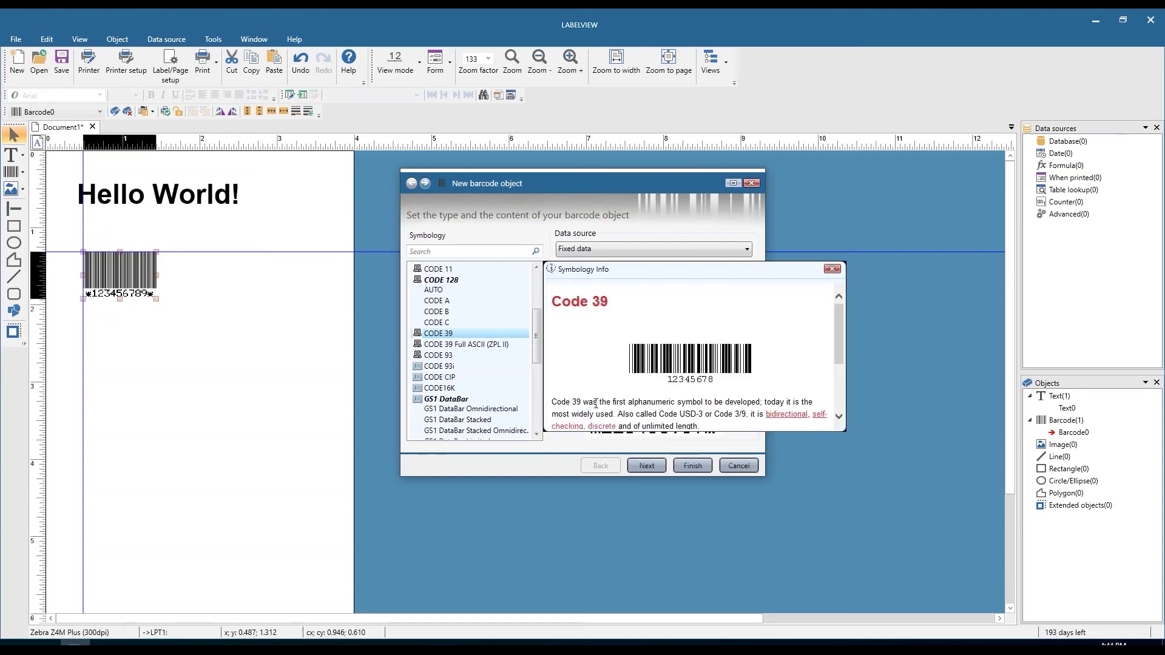
{"action": "scroll", "coordinate": [592, 341], "scroll_direction": "down", "scroll_amount": 3}
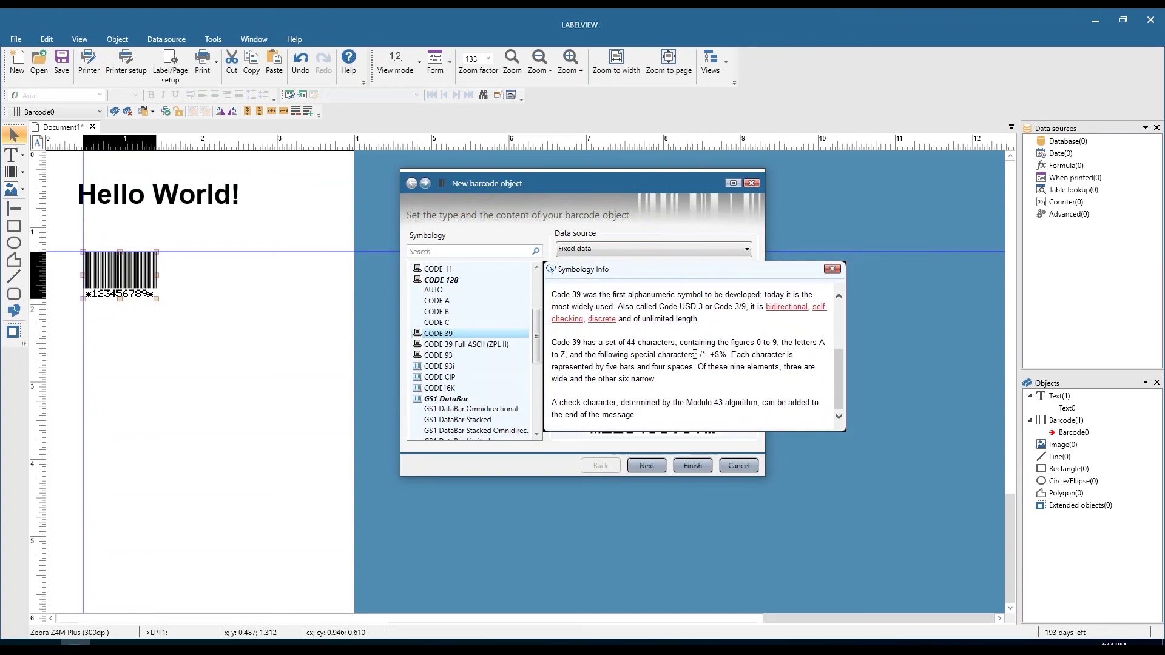
{"action": "left_click_drag", "start_coordinate": [695, 356], "coordinate": [751, 356]}
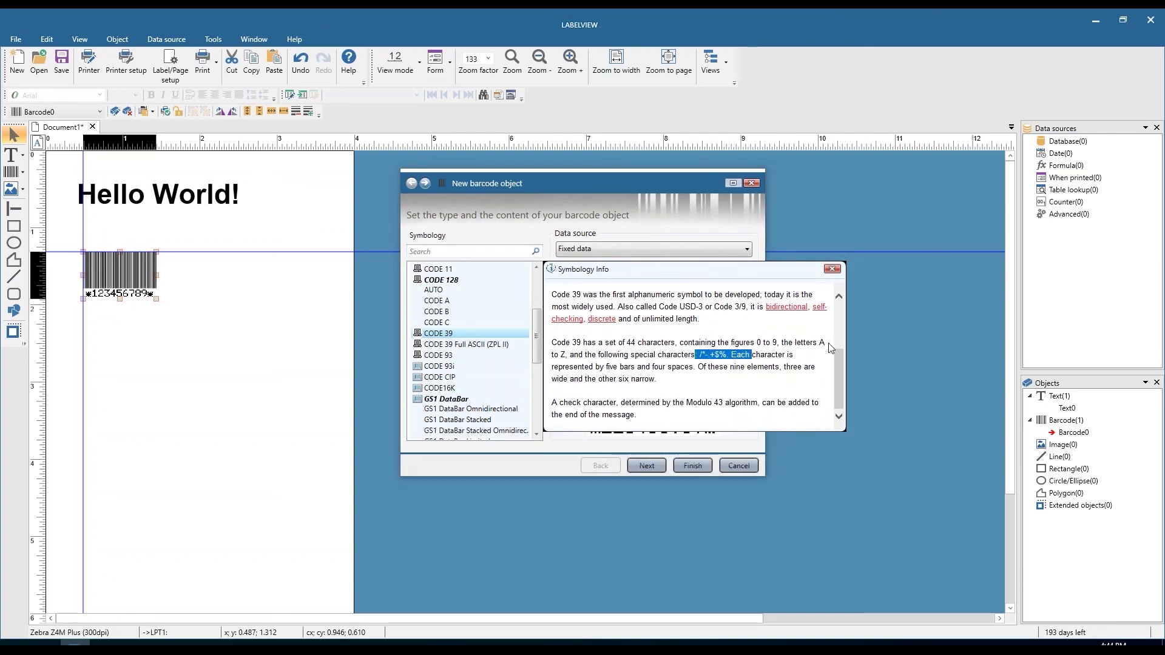
{"action": "left_click", "coordinate": [832, 275]}
{"action": "scroll", "coordinate": [543, 325], "scroll_direction": "up", "scroll_amount": 1}
{"action": "scroll", "coordinate": [542, 310], "scroll_direction": "up", "scroll_amount": 4}
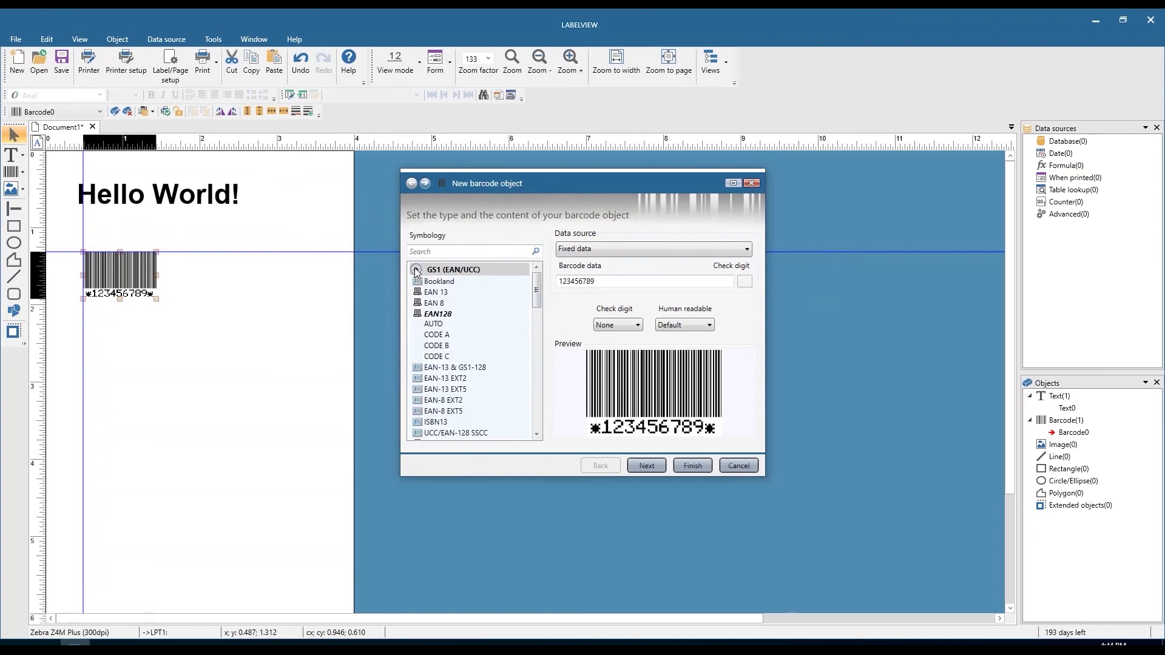
{"action": "scroll", "coordinate": [446, 376], "scroll_direction": "down", "scroll_amount": 3}
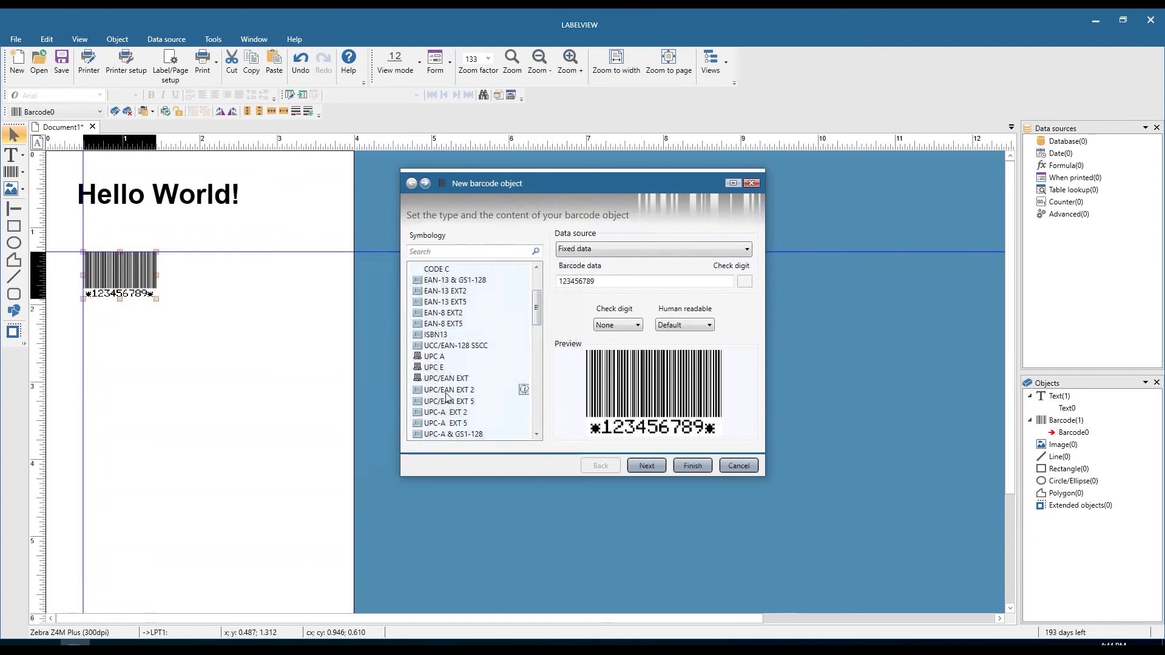
{"action": "left_click", "coordinate": [443, 358]}
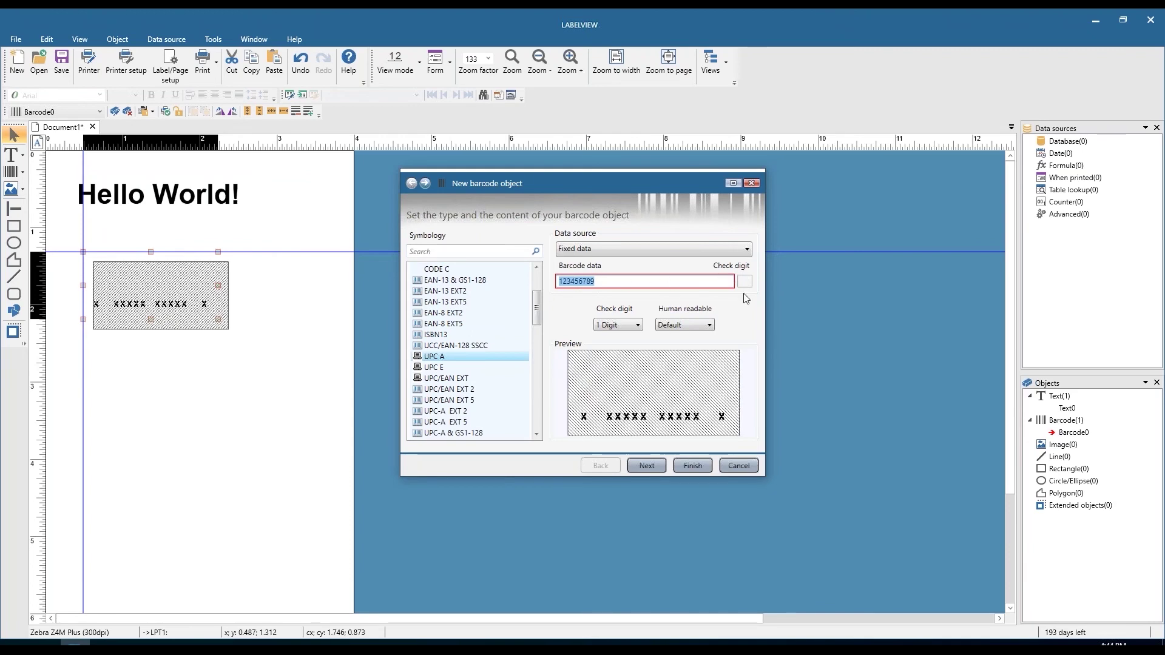
{"action": "left_click", "coordinate": [597, 284]}
{"action": "type", "text": "01"}
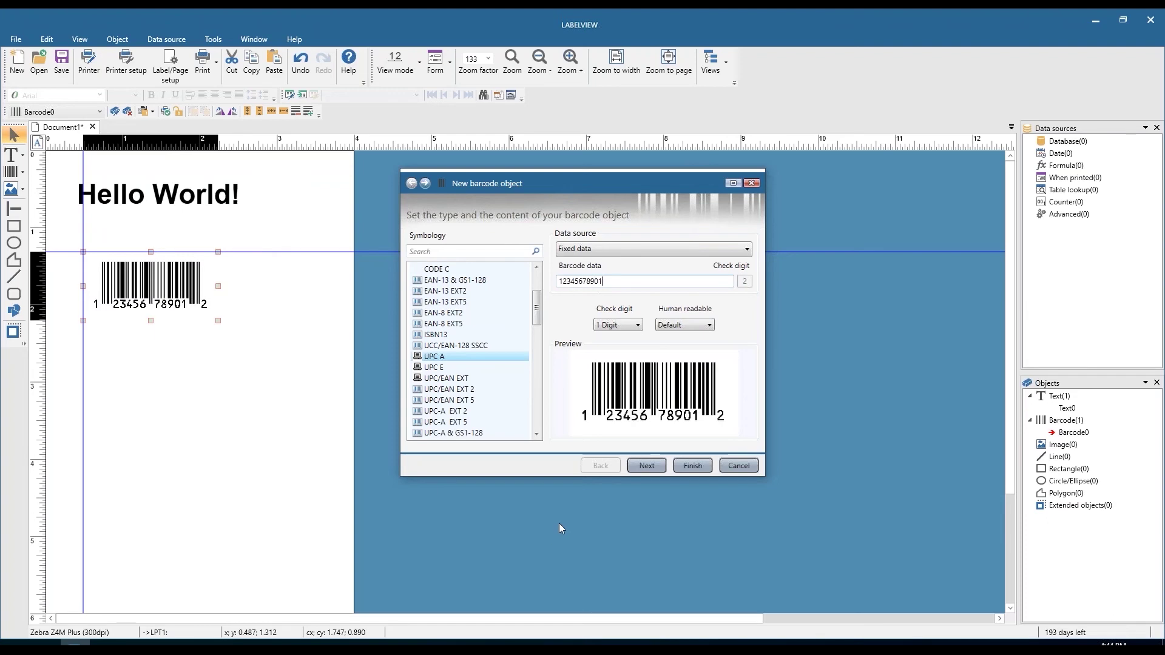
{"action": "left_click", "coordinate": [646, 465]}
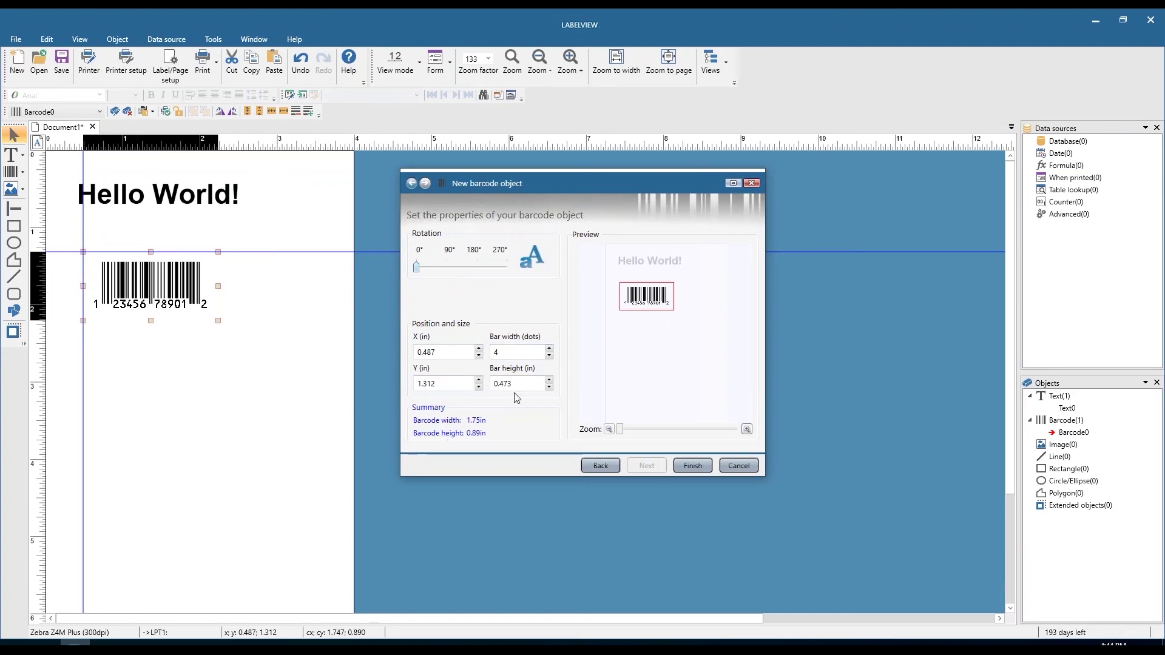
{"action": "left_click", "coordinate": [692, 466]}
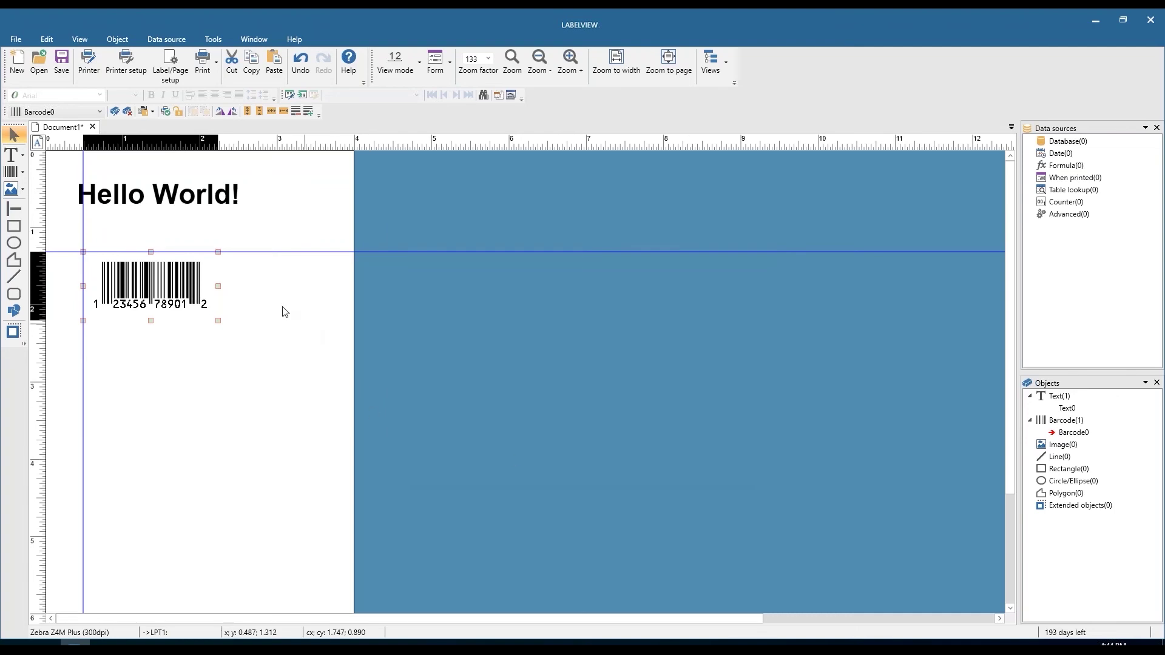
{"action": "left_click", "coordinate": [285, 340]}
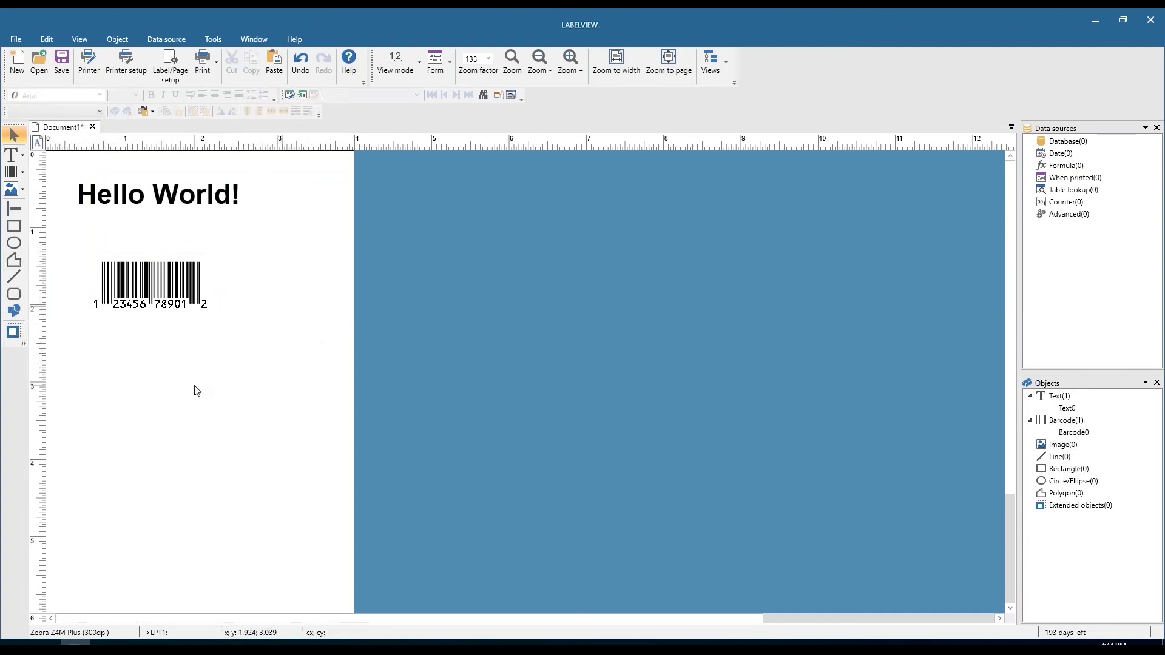
Step: Place an image object below the barcode at about 0.46, 2.62 in, and examine the available image galleries
{"action": "left_click", "coordinate": [12, 192]}
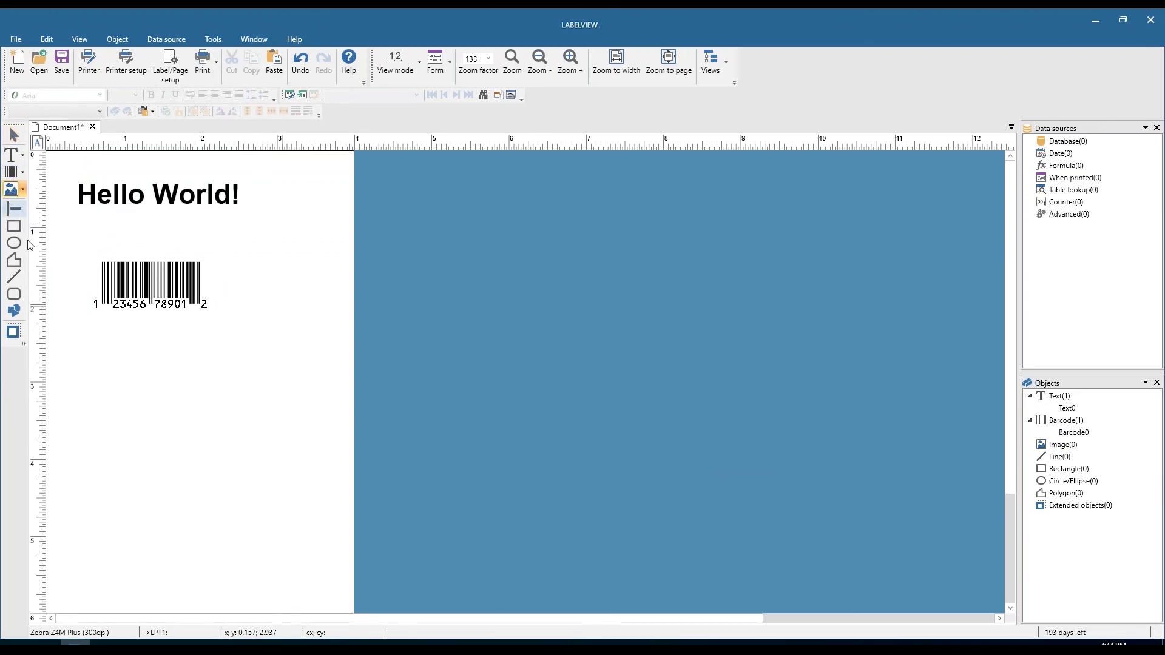
{"action": "left_click", "coordinate": [82, 353]}
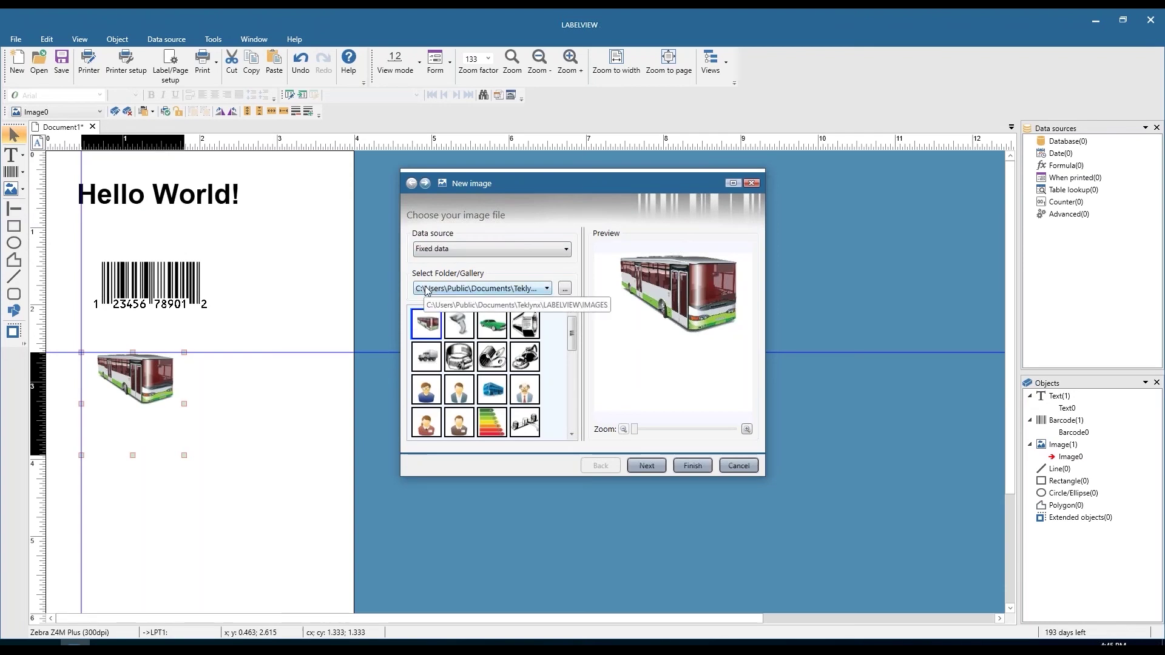
{"action": "left_click", "coordinate": [428, 290]}
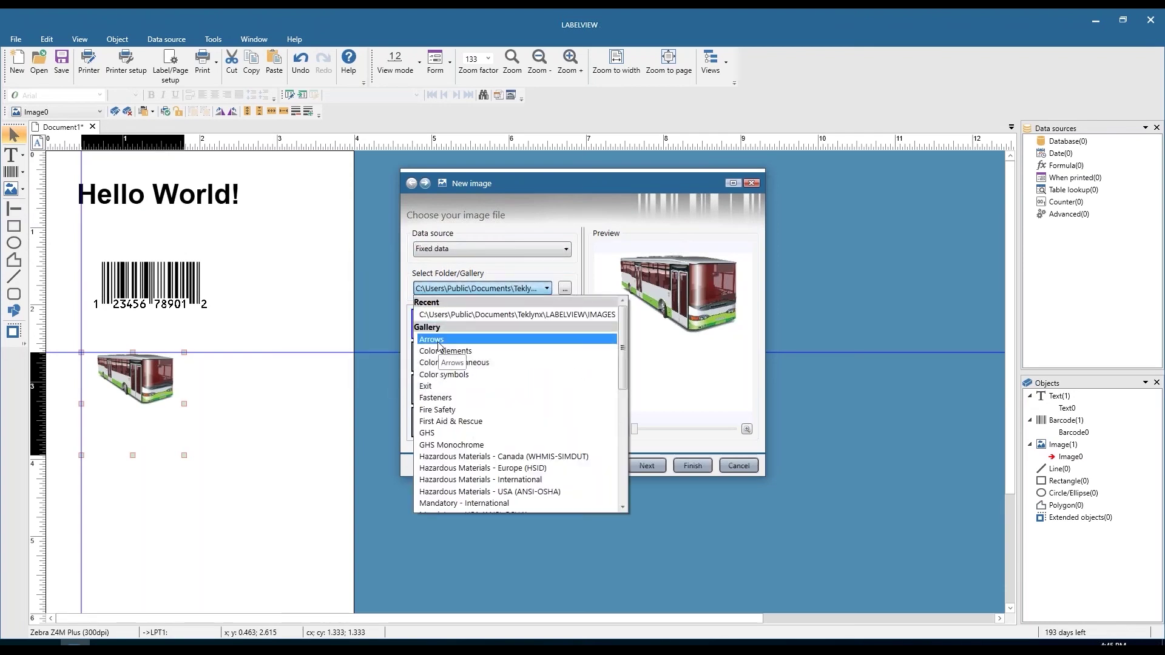
{"action": "scroll", "coordinate": [443, 365], "scroll_direction": "down", "scroll_amount": 4}
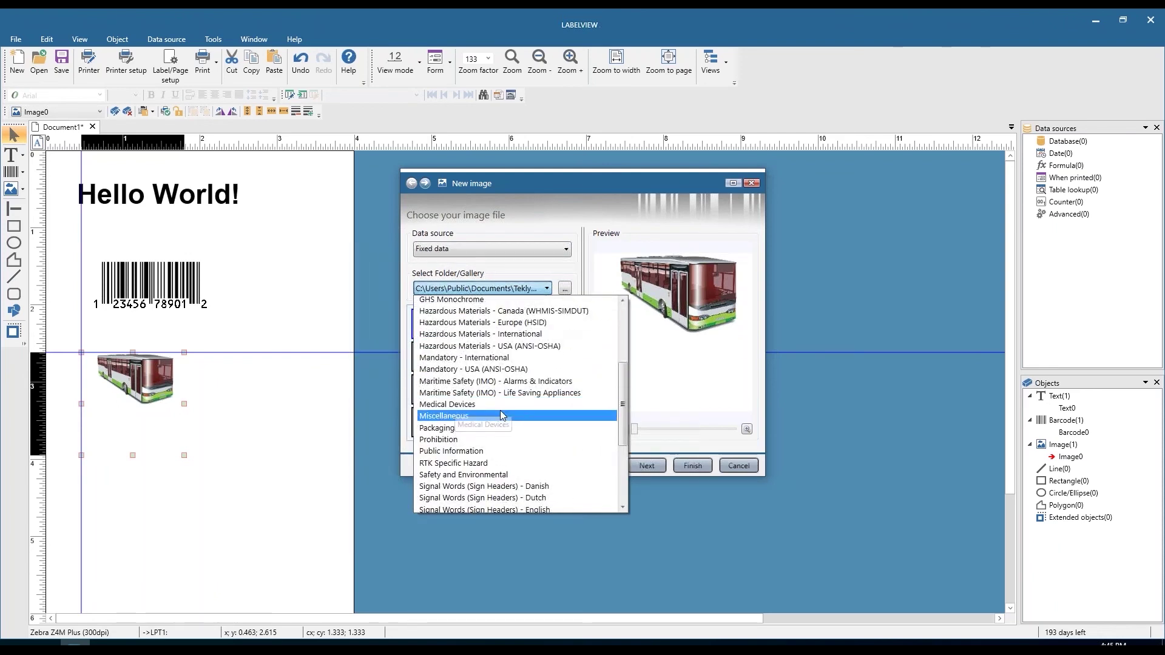
{"action": "mouse_move", "coordinate": [625, 406]}
{"action": "left_mouse_down"}
{"action": "mouse_move", "coordinate": [624, 385]}
{"action": "mouse_move", "coordinate": [624, 420]}
{"action": "mouse_move", "coordinate": [625, 384]}
{"action": "left_mouse_up"}
{"action": "left_click", "coordinate": [577, 268]}
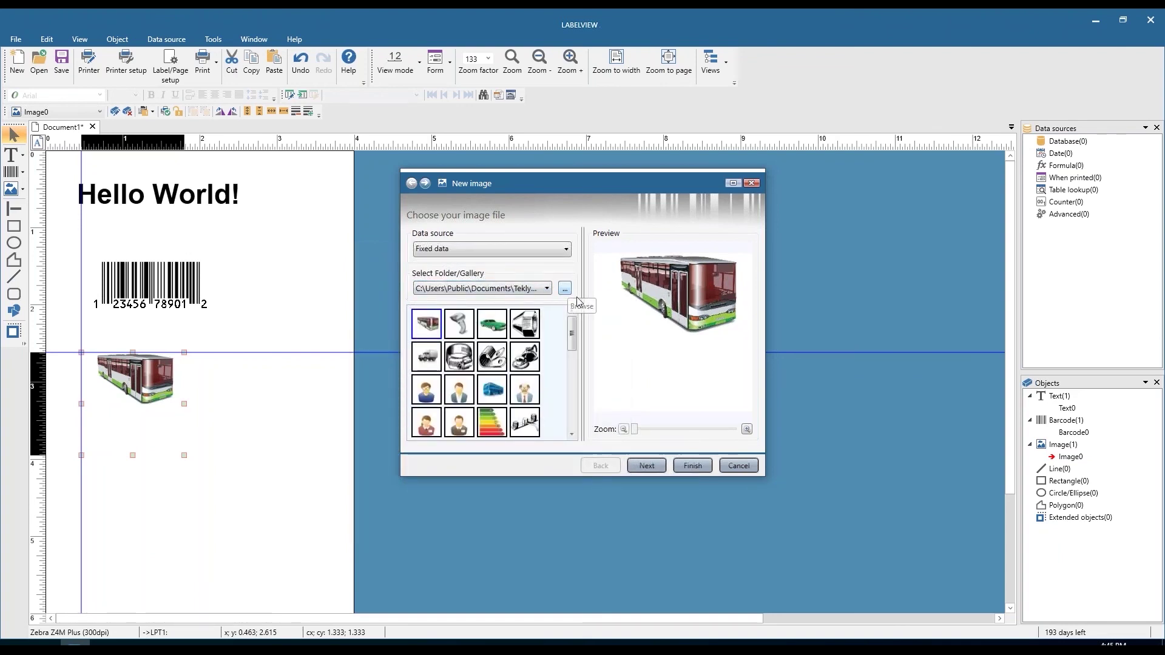
Step: Choose the flame-over-line pictogram from the GHS gallery as the image
{"action": "left_click", "coordinate": [546, 288]}
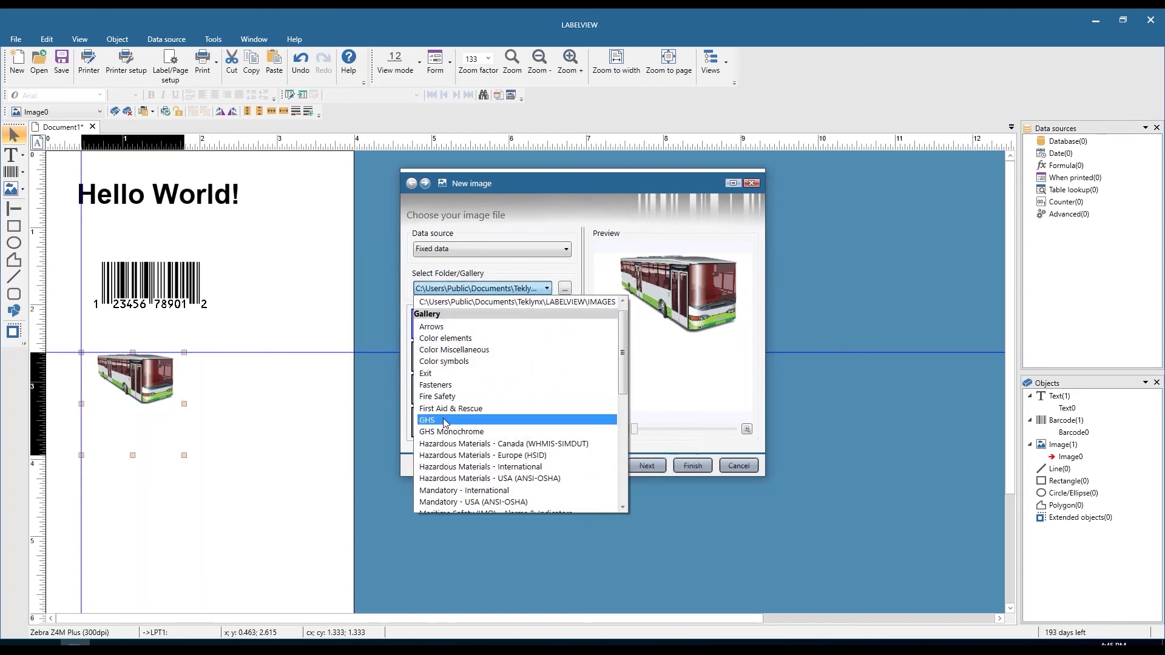
{"action": "left_click", "coordinate": [445, 421]}
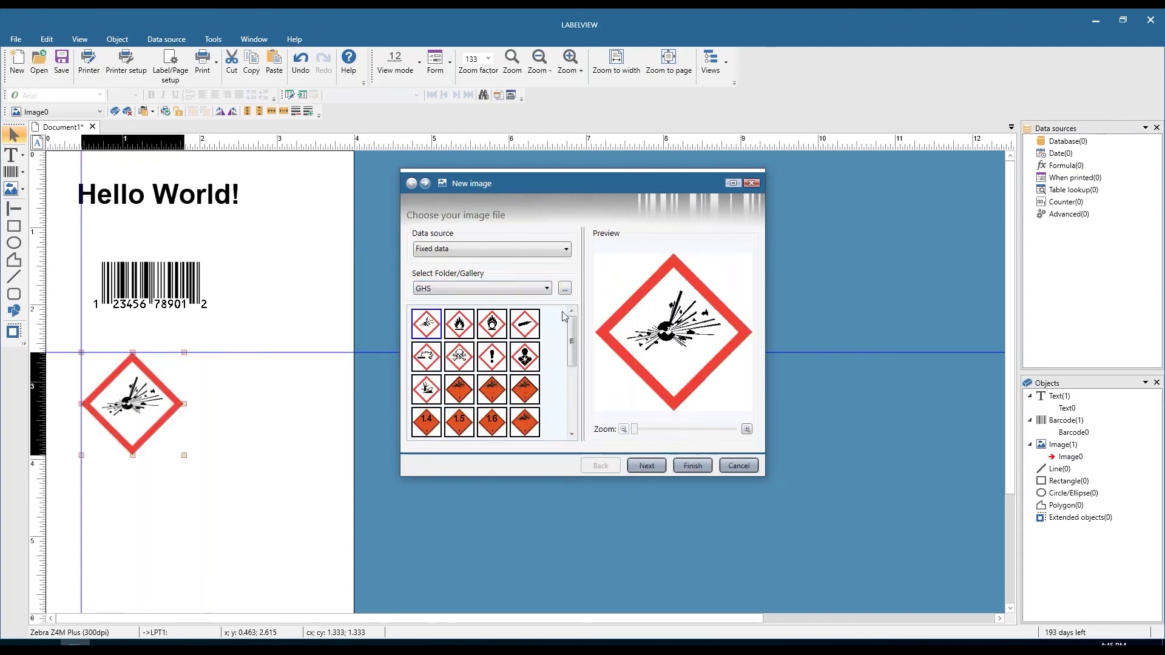
{"action": "mouse_move", "coordinate": [571, 339]}
{"action": "left_mouse_down"}
{"action": "mouse_move", "coordinate": [571, 389]}
{"action": "mouse_move", "coordinate": [571, 334]}
{"action": "left_mouse_up"}
{"action": "left_click", "coordinate": [459, 325]}
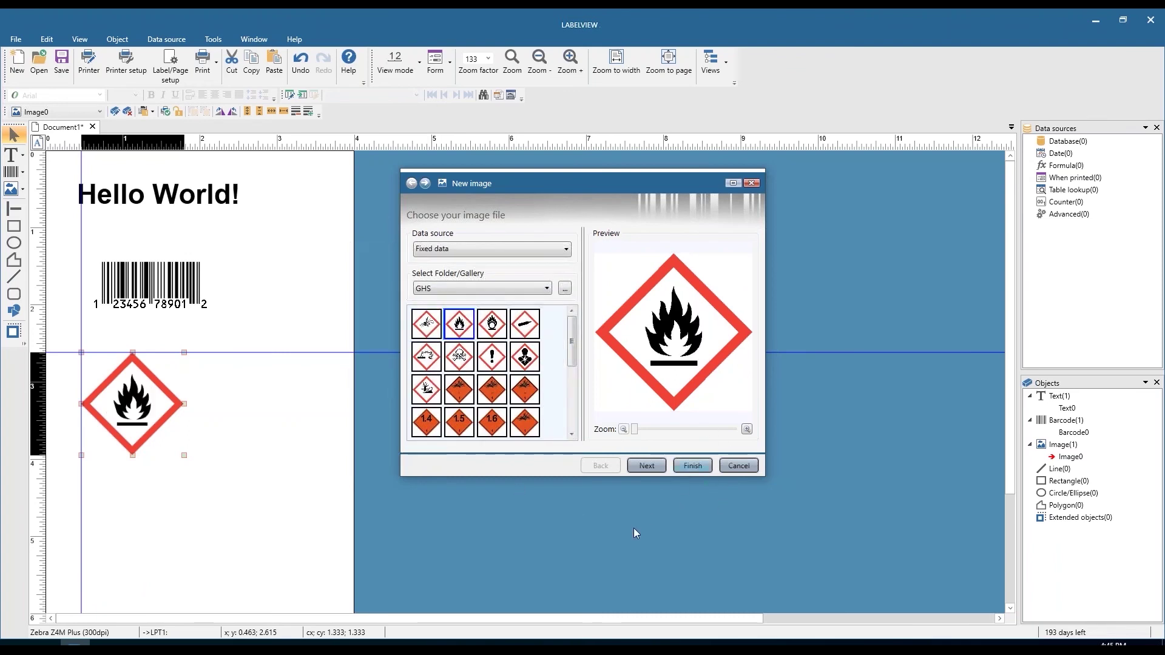
Step: Try the Negative effect on the flame image, turn it back off, and finish the image with its default layout
{"action": "left_click", "coordinate": [646, 466]}
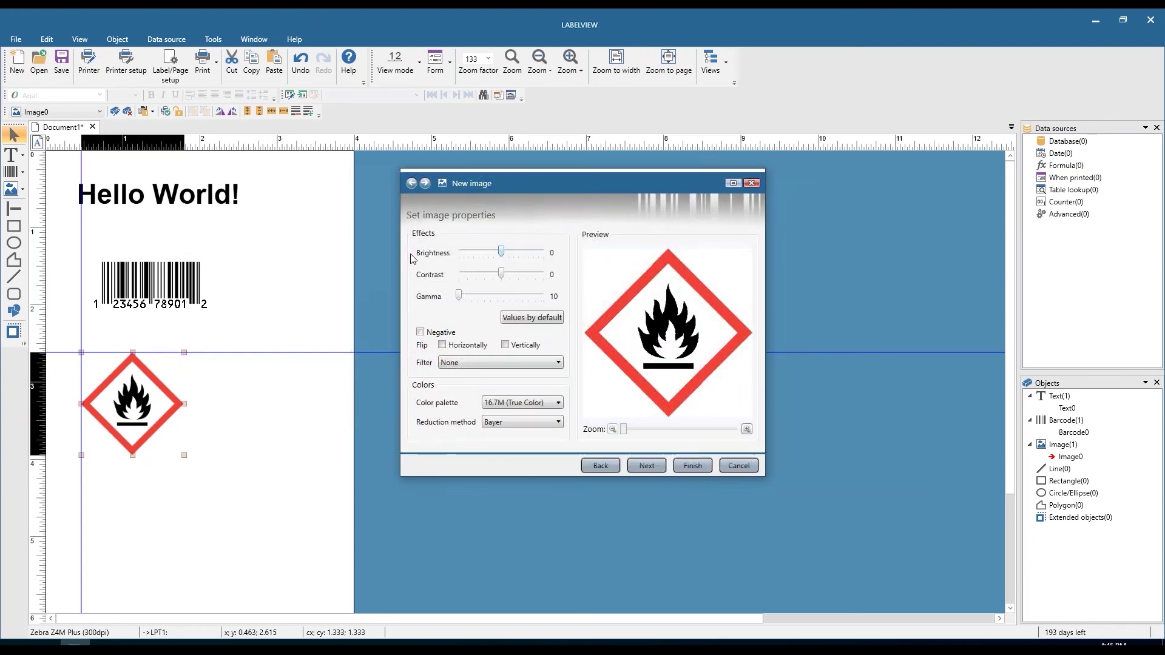
{"action": "left_click", "coordinate": [420, 333]}
{"action": "left_click", "coordinate": [420, 333]}
{"action": "left_click", "coordinate": [647, 465]}
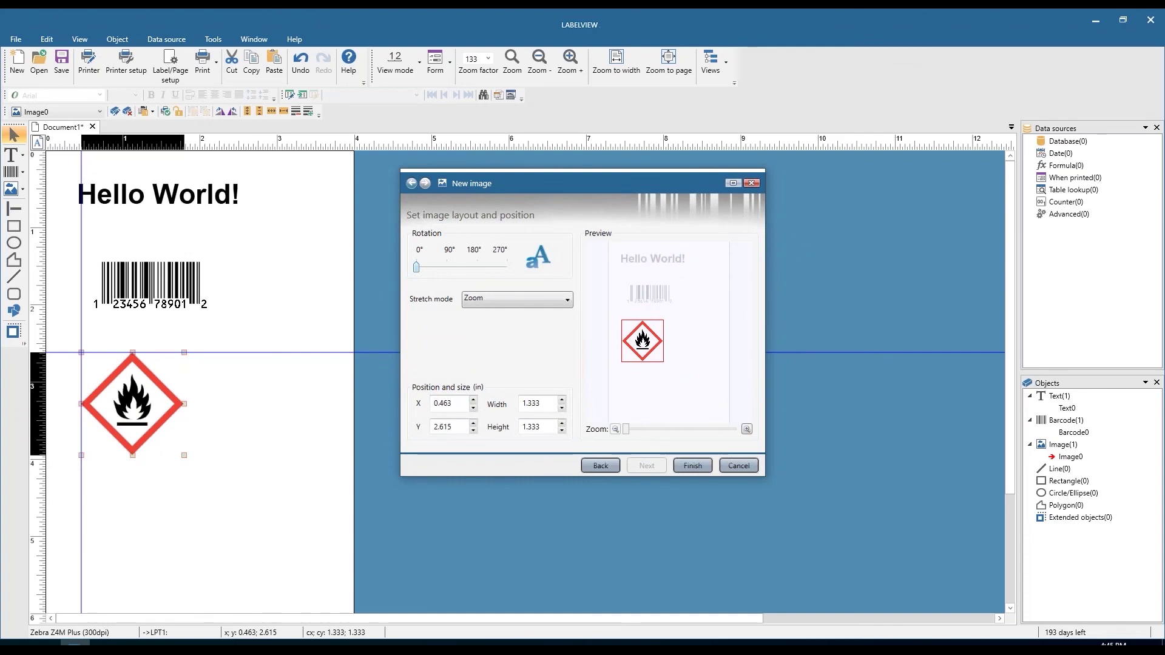
{"action": "left_click", "coordinate": [691, 467]}
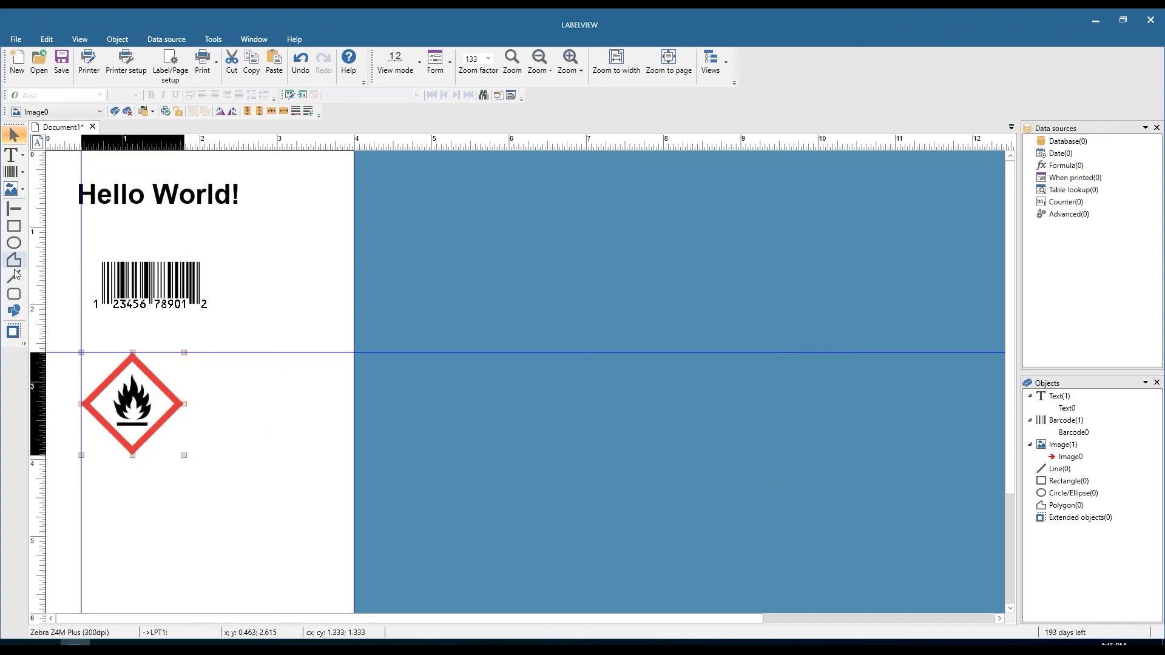
Step: Draw a vertical line beside "Hello World!", with a rectangle about 0.79 x 0.59 in and an ellipse beneath it
{"action": "left_click", "coordinate": [15, 209]}
{"action": "left_click_drag", "start_coordinate": [304, 173], "coordinate": [304, 239]}
{"action": "left_click", "coordinate": [14, 227]}
{"action": "left_click_drag", "start_coordinate": [248, 266], "coordinate": [309, 311]}
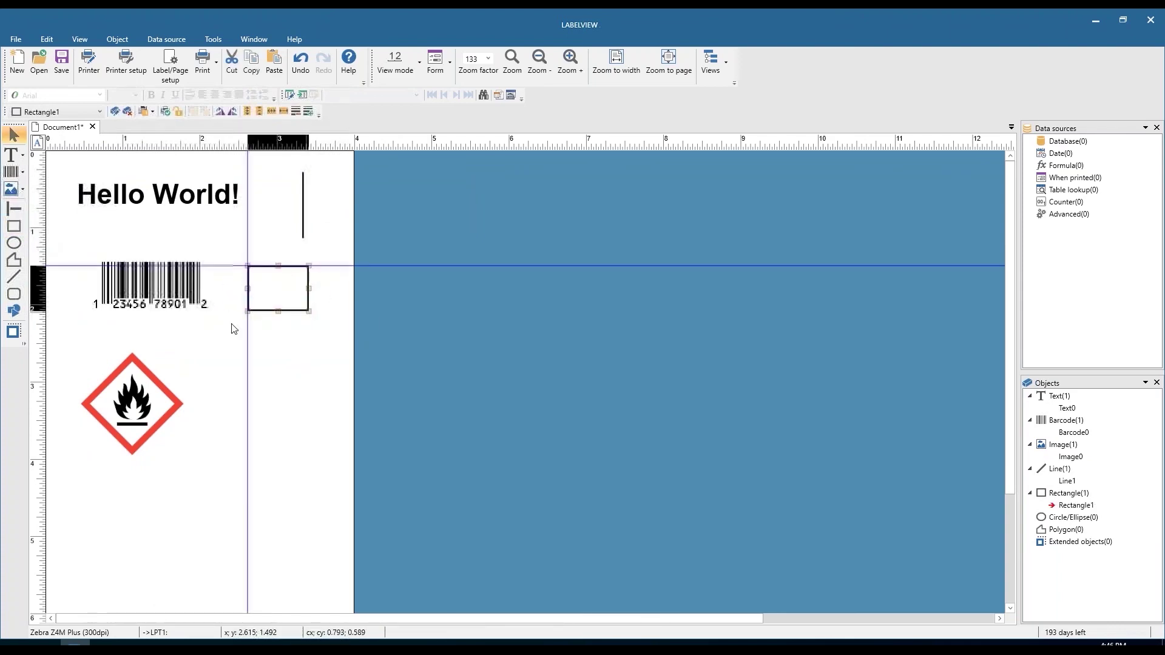
{"action": "left_click", "coordinate": [14, 243]}
{"action": "left_click_drag", "start_coordinate": [246, 328], "coordinate": [328, 381]}
Step: Draw a closed six-sided polygon about 2.33 x 0.79 in below the flame image, and shift it slightly right and upward
{"action": "left_click", "coordinate": [14, 261]}
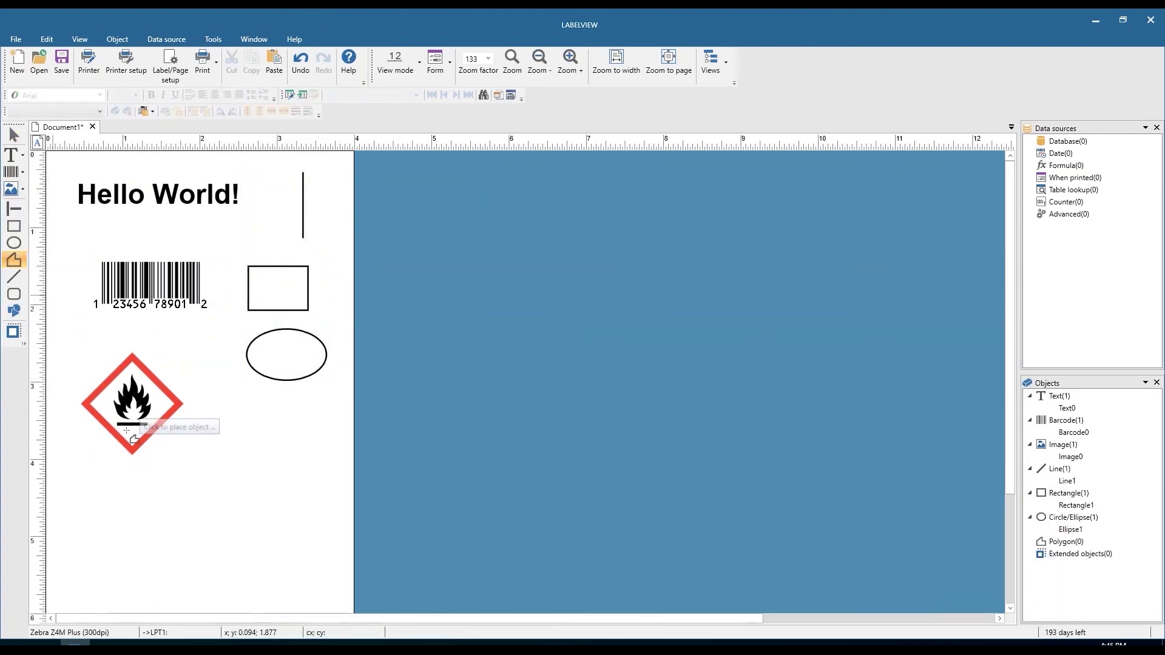
{"action": "left_click", "coordinate": [98, 480]}
{"action": "left_click", "coordinate": [191, 480]}
{"action": "left_click", "coordinate": [199, 482]}
{"action": "left_click", "coordinate": [242, 514]}
{"action": "left_click", "coordinate": [198, 538]}
{"action": "left_click", "coordinate": [97, 529]}
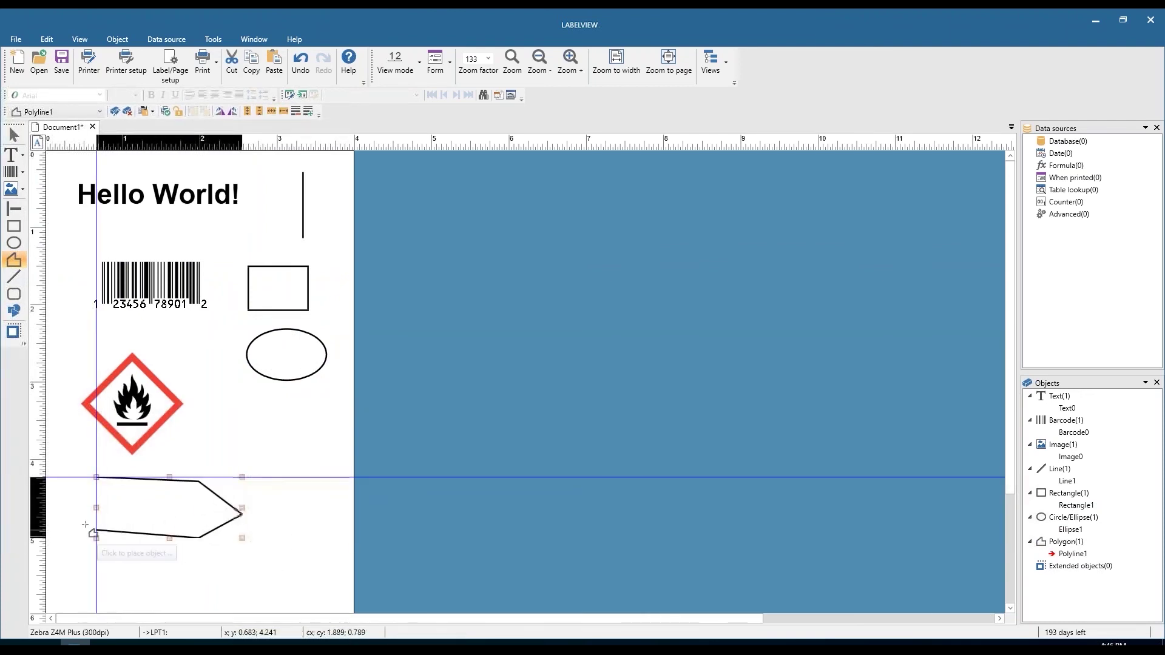
{"action": "left_click", "coordinate": [61, 501]}
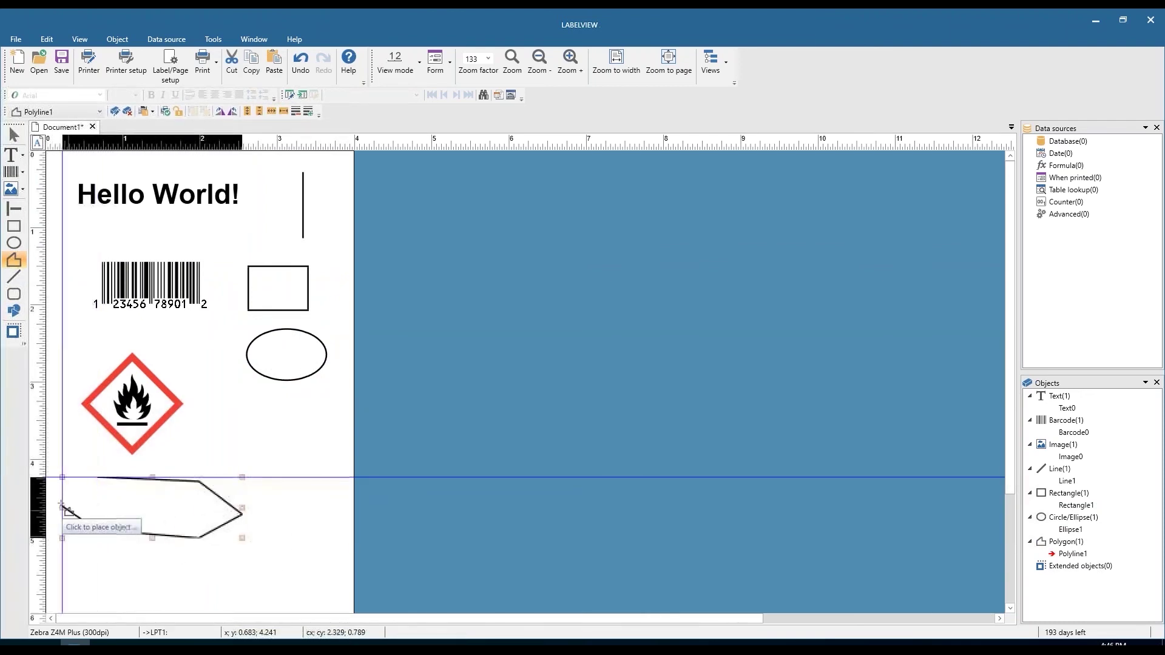
{"action": "left_click", "coordinate": [98, 480]}
{"action": "left_click_drag", "start_coordinate": [162, 515], "coordinate": [186, 503]}
Step: Draw a diagonal line spanning about 0.68 x 0.56 in below the ellipse, and a rounded rectangle below the polygon
{"action": "left_click", "coordinate": [14, 276]}
{"action": "left_click_drag", "start_coordinate": [272, 445], "coordinate": [323, 402]}
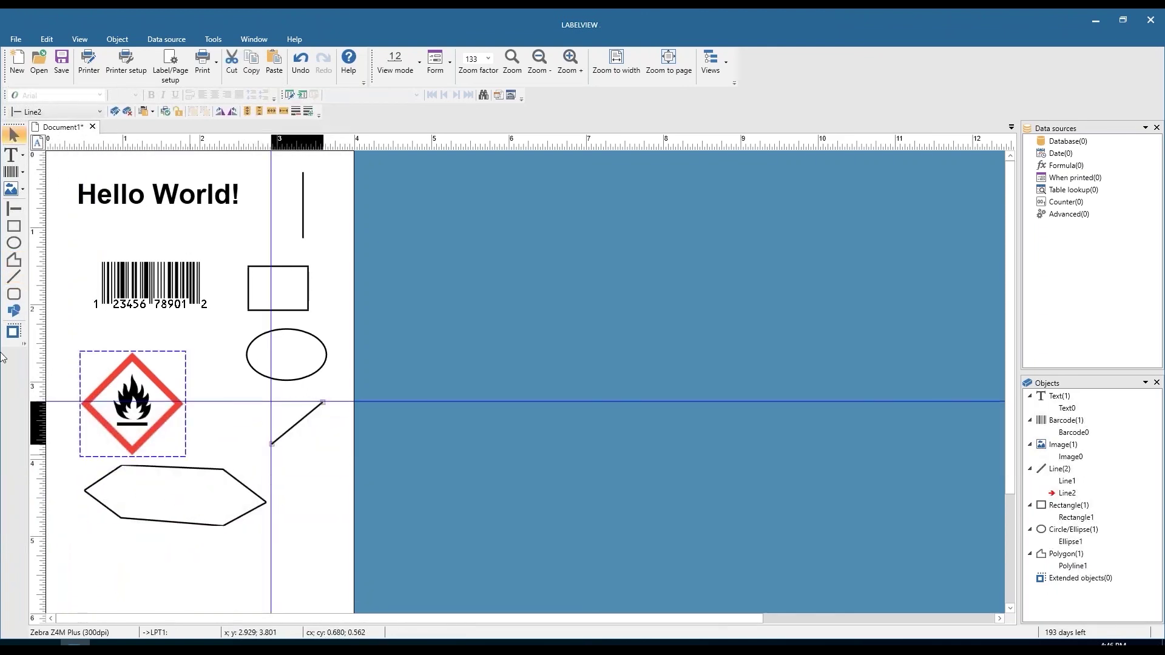
{"action": "left_click", "coordinate": [14, 294]}
{"action": "left_click_drag", "start_coordinate": [86, 542], "coordinate": [165, 588]}
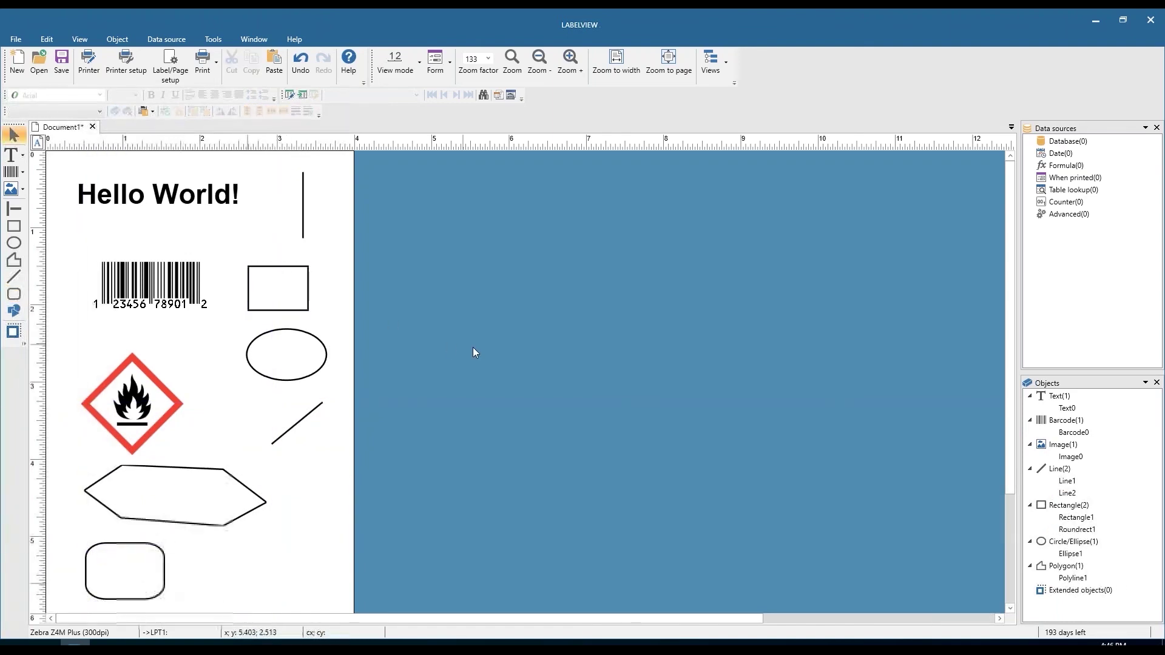
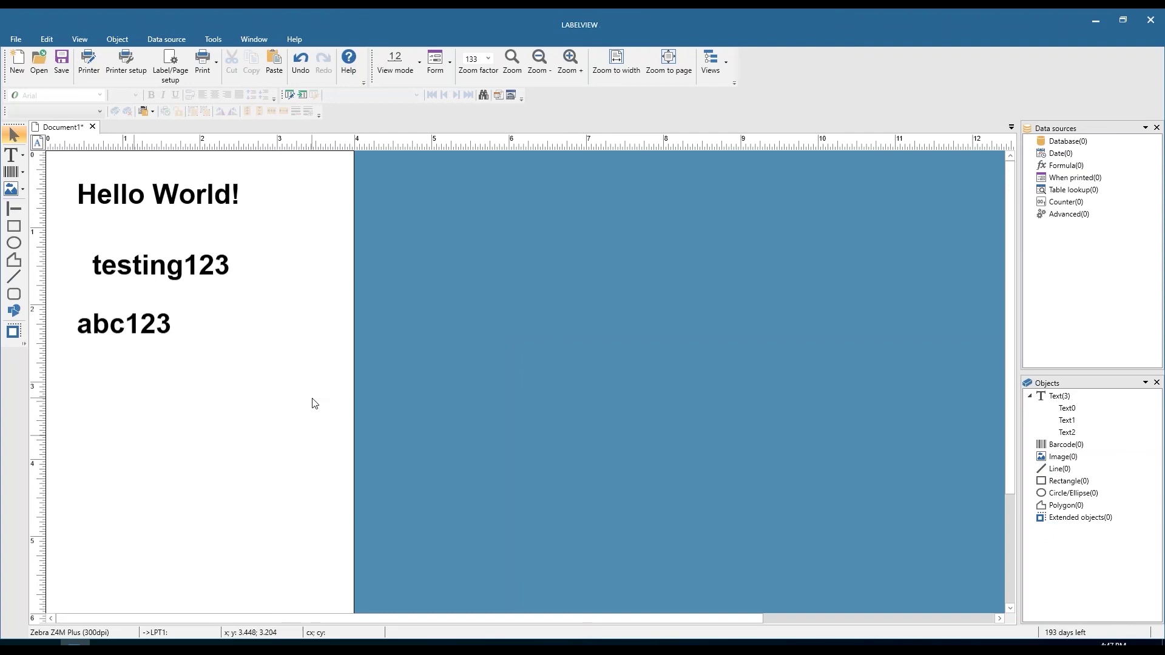
Step: Select the "Hello World!" and "abc123" text objects together, and clear the selection
{"action": "left_click", "coordinate": [233, 199]}
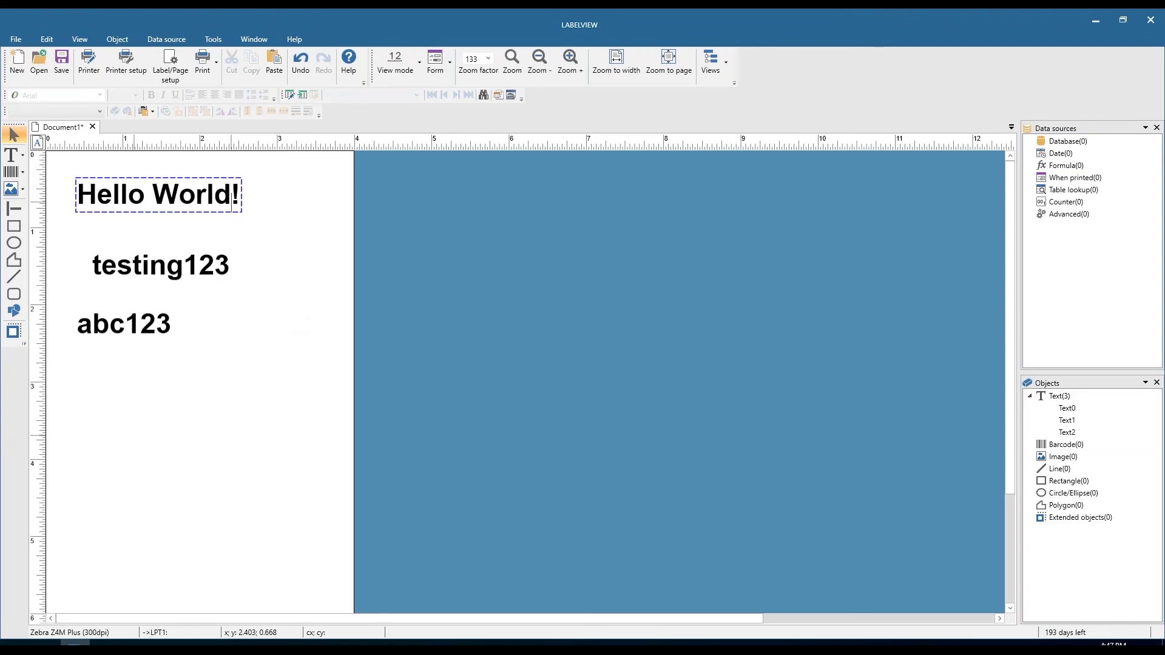
{"action": "left_click", "coordinate": [233, 198]}
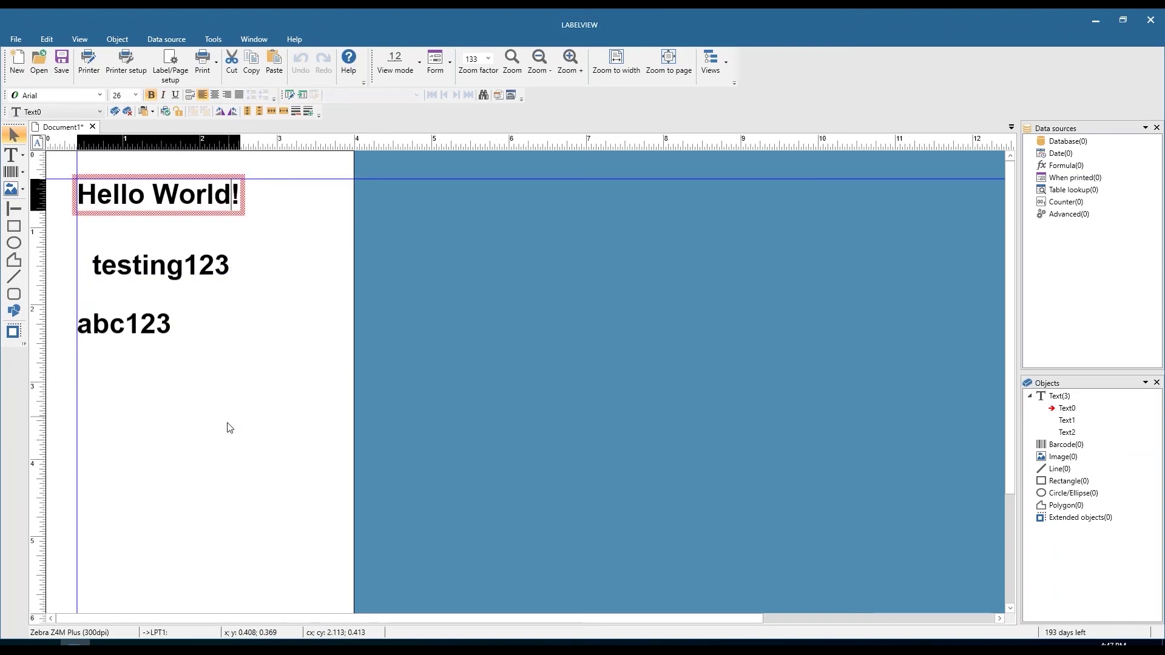
{"action": "left_click", "coordinate": [164, 336], "text": "shift"}
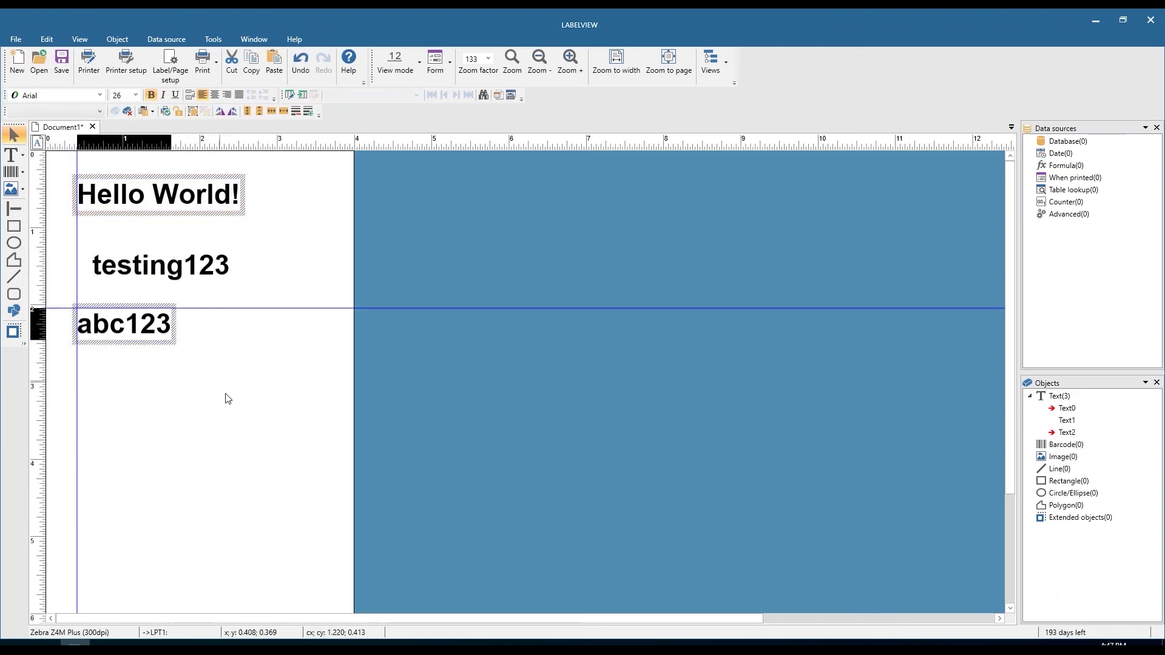
{"action": "left_click", "coordinate": [268, 396]}
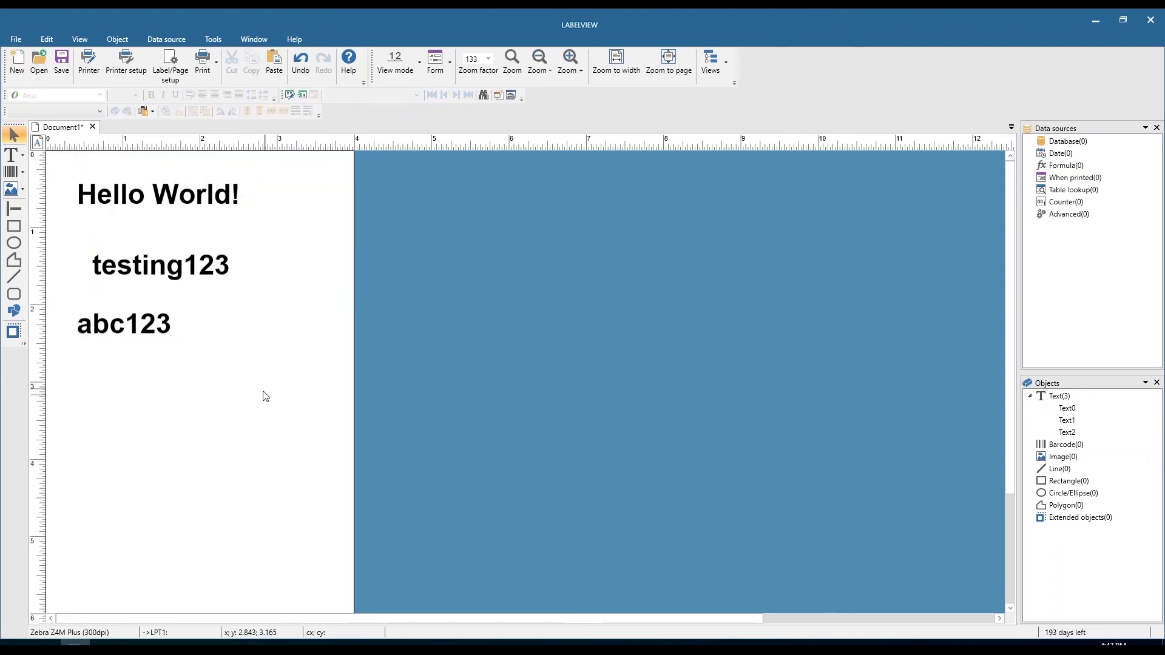
Step: Select the "Hello World!", "testing123" and "abc123" text objects, and align them to the left
{"action": "mouse_move", "coordinate": [303, 387]}
{"action": "left_mouse_down"}
{"action": "mouse_move", "coordinate": [73, 162]}
{"action": "mouse_move", "coordinate": [56, 164]}
{"action": "left_mouse_up"}
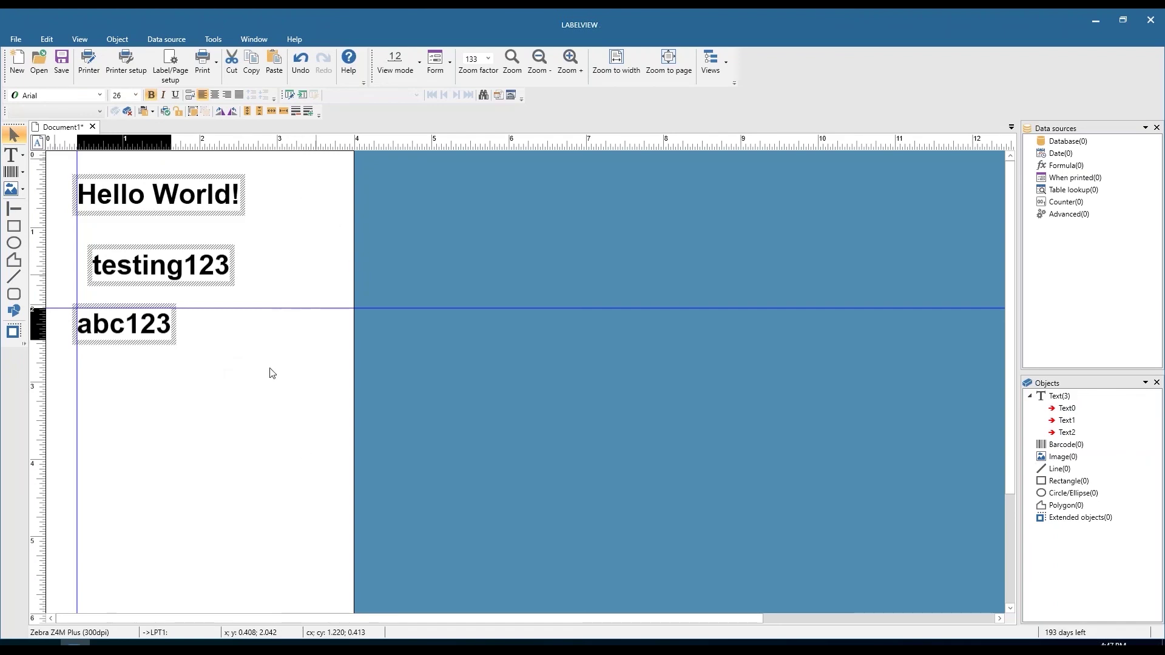
{"action": "left_click", "coordinate": [121, 41]}
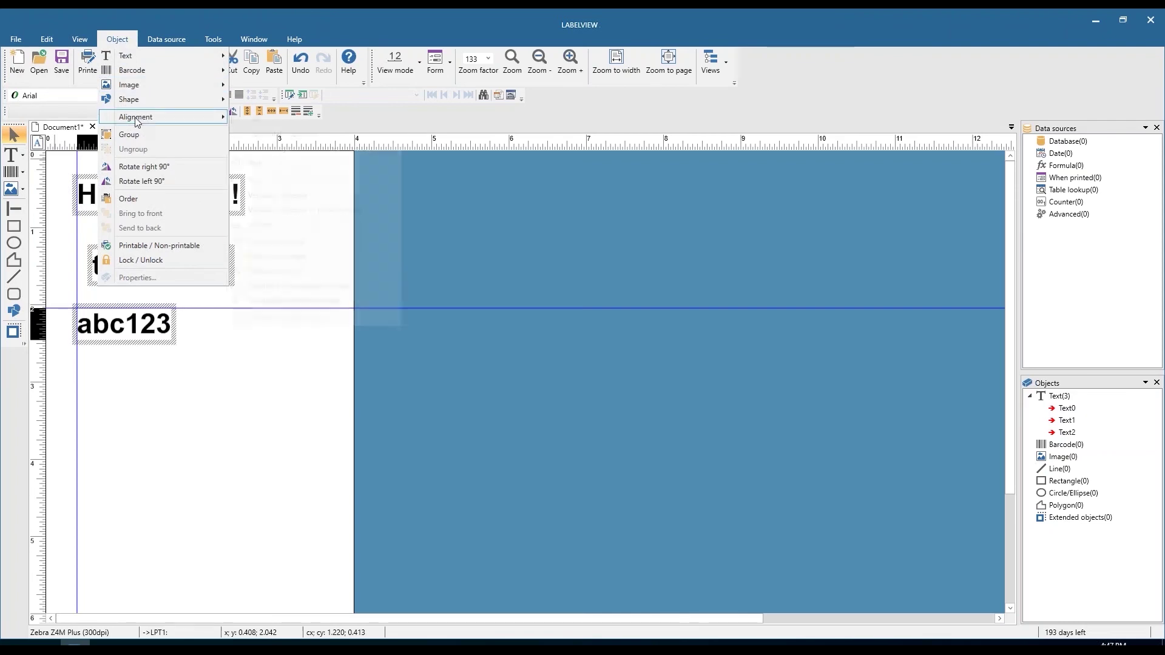
{"action": "mouse_move", "coordinate": [182, 116]}
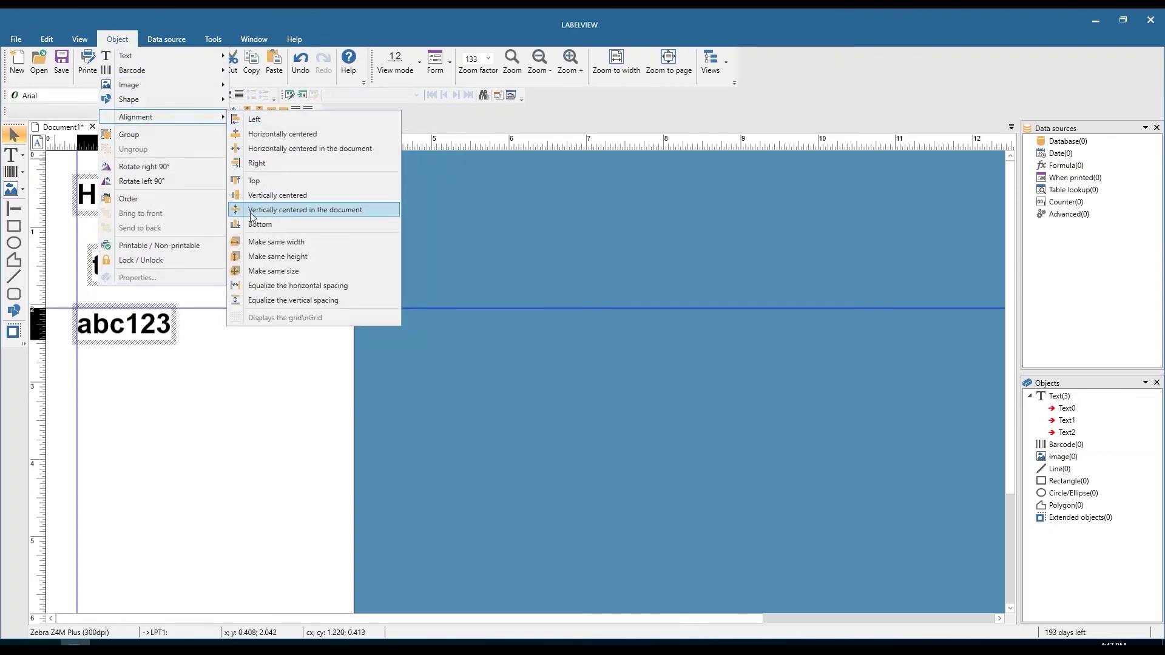
{"action": "left_click", "coordinate": [255, 121]}
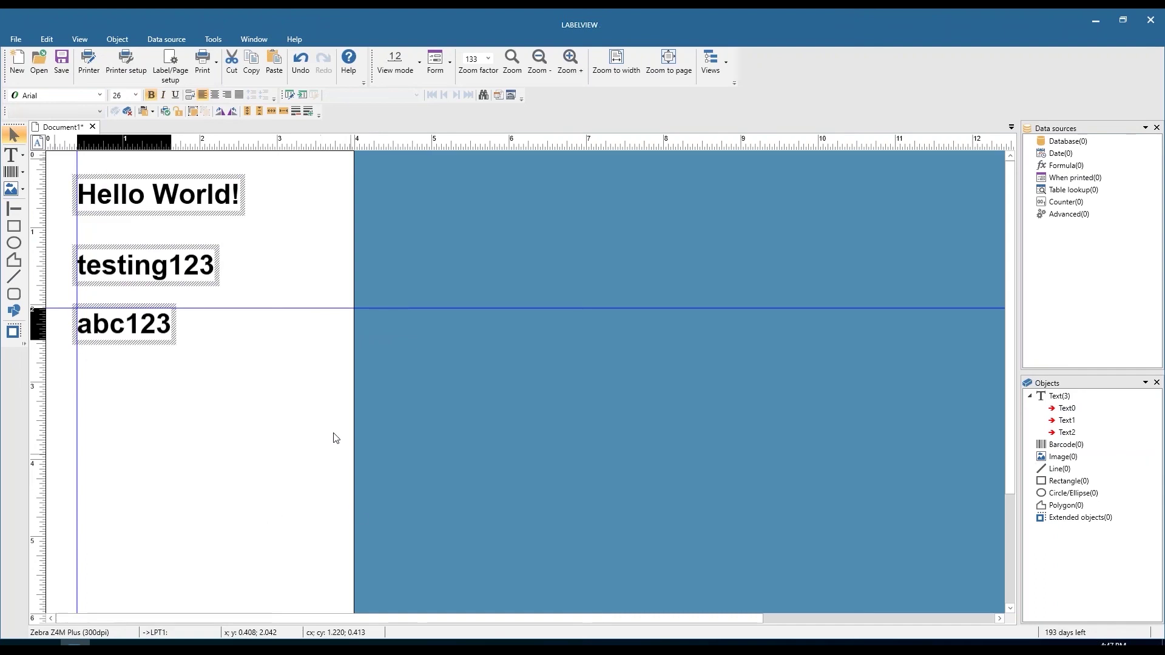
Step: Equalize the vertical spacing of the three selected text objects, and clear the selection
{"action": "left_click", "coordinate": [123, 42]}
{"action": "mouse_move", "coordinate": [154, 114]}
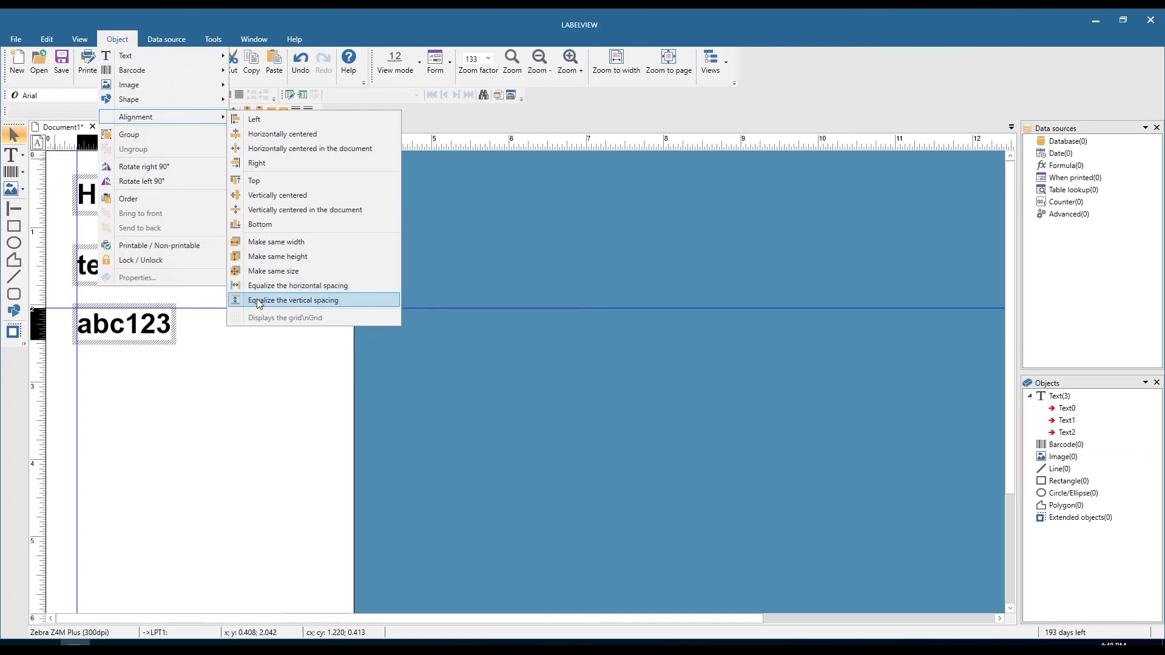
{"action": "left_click", "coordinate": [257, 298]}
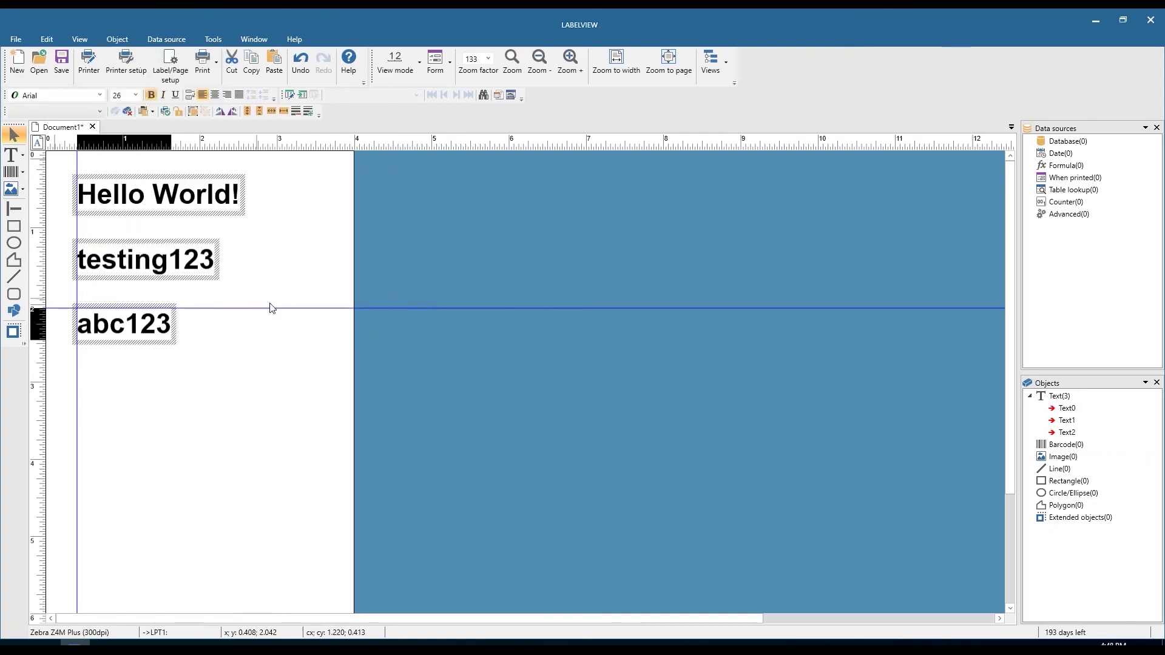
{"action": "left_click", "coordinate": [273, 229]}
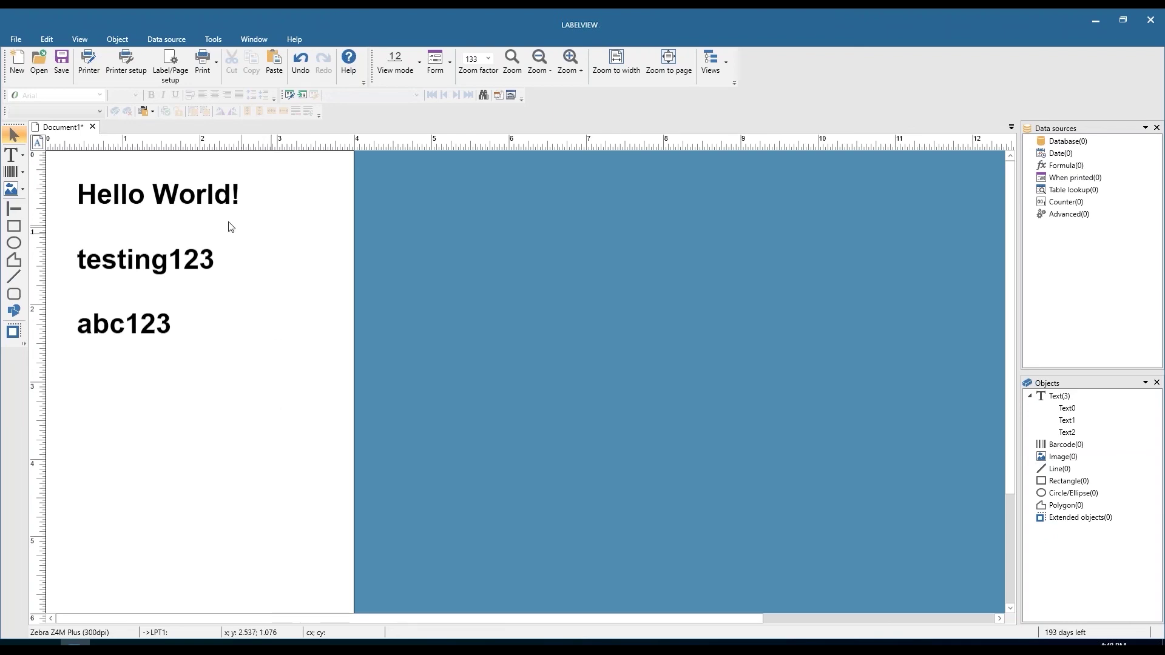
{"action": "double_click", "coordinate": [214, 195]}
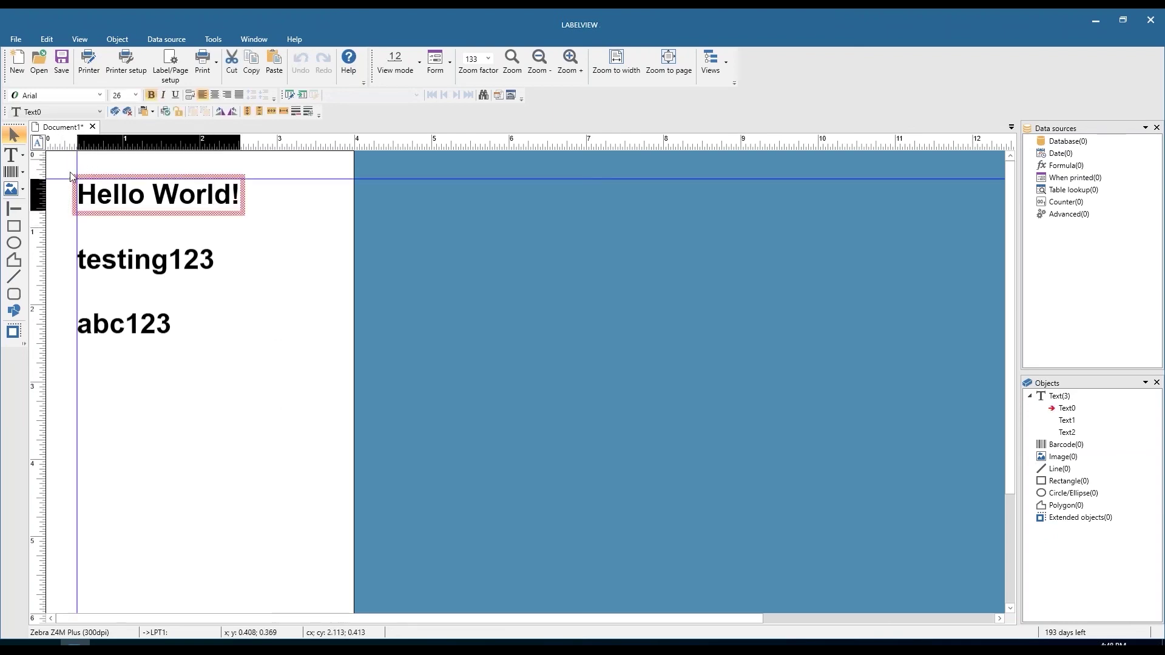
{"action": "left_click", "coordinate": [321, 303]}
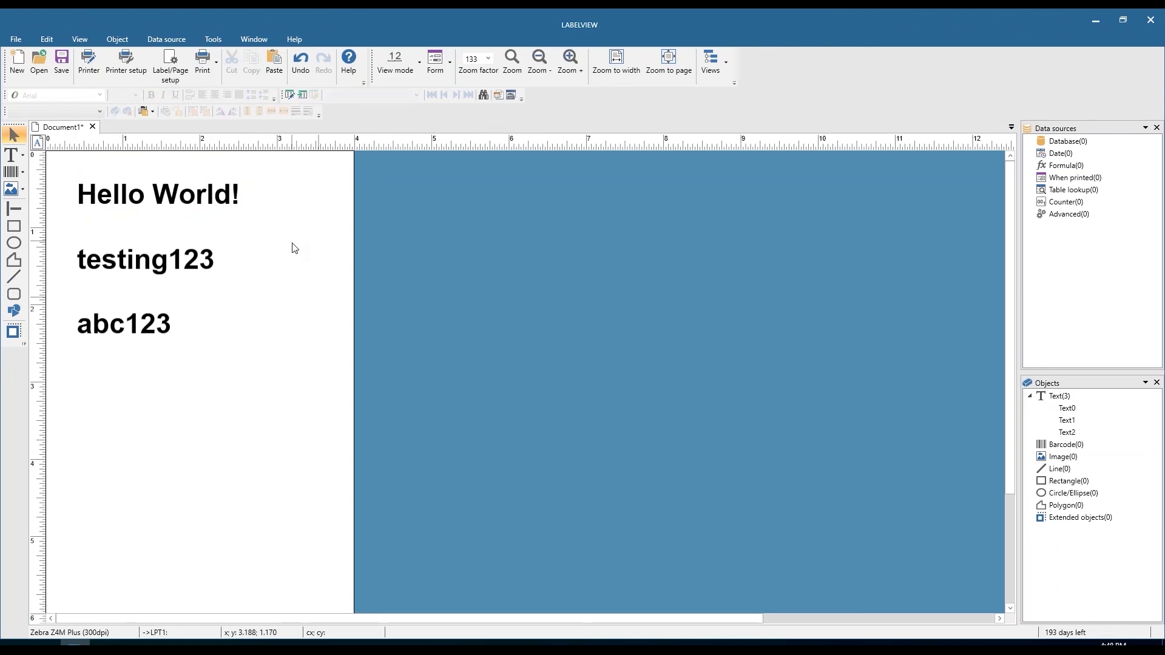
Step: Set the design grid spacing to 1/8 inches and display the grid on the label
{"action": "left_click", "coordinate": [213, 41]}
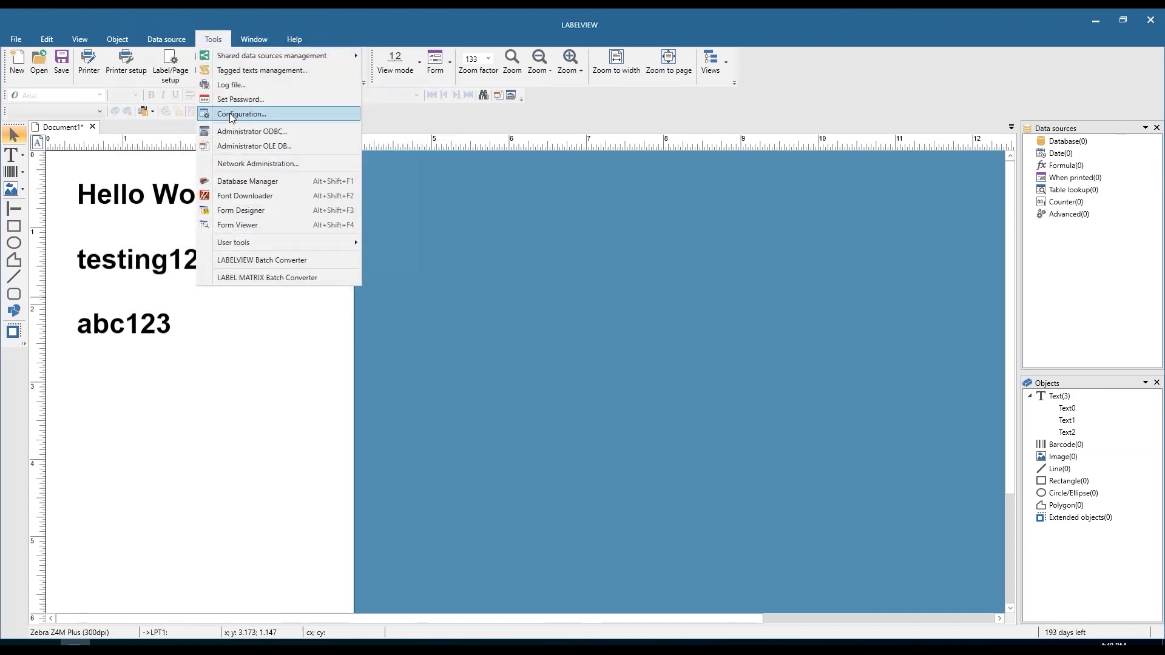
{"action": "left_click", "coordinate": [233, 114]}
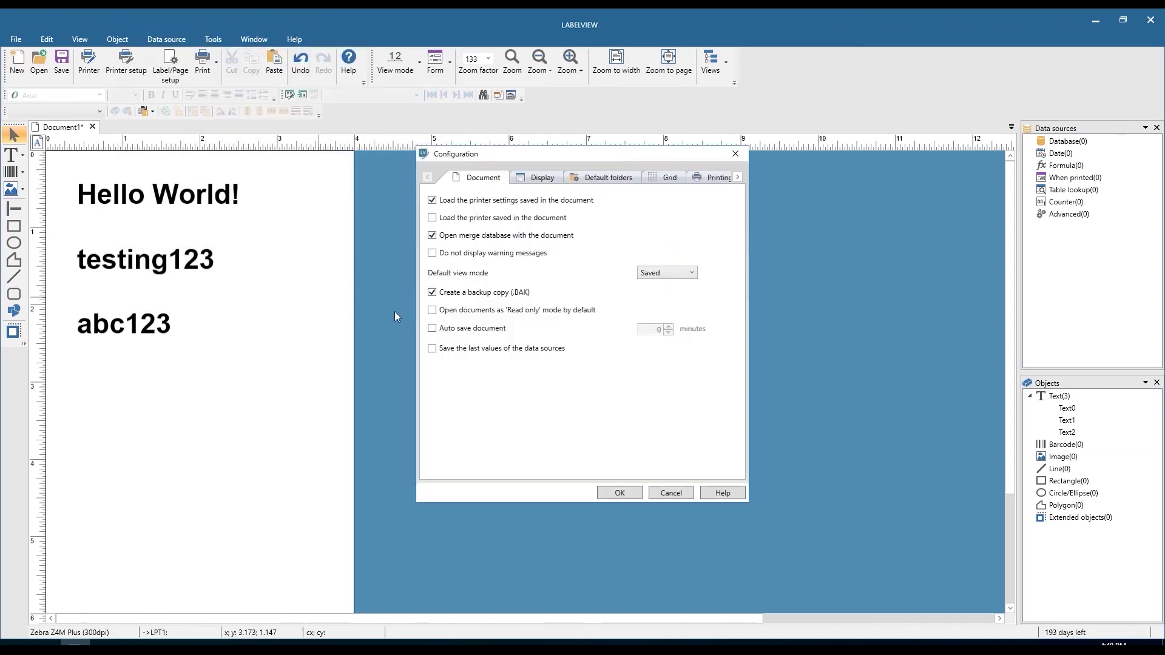
{"action": "left_click", "coordinate": [666, 179]}
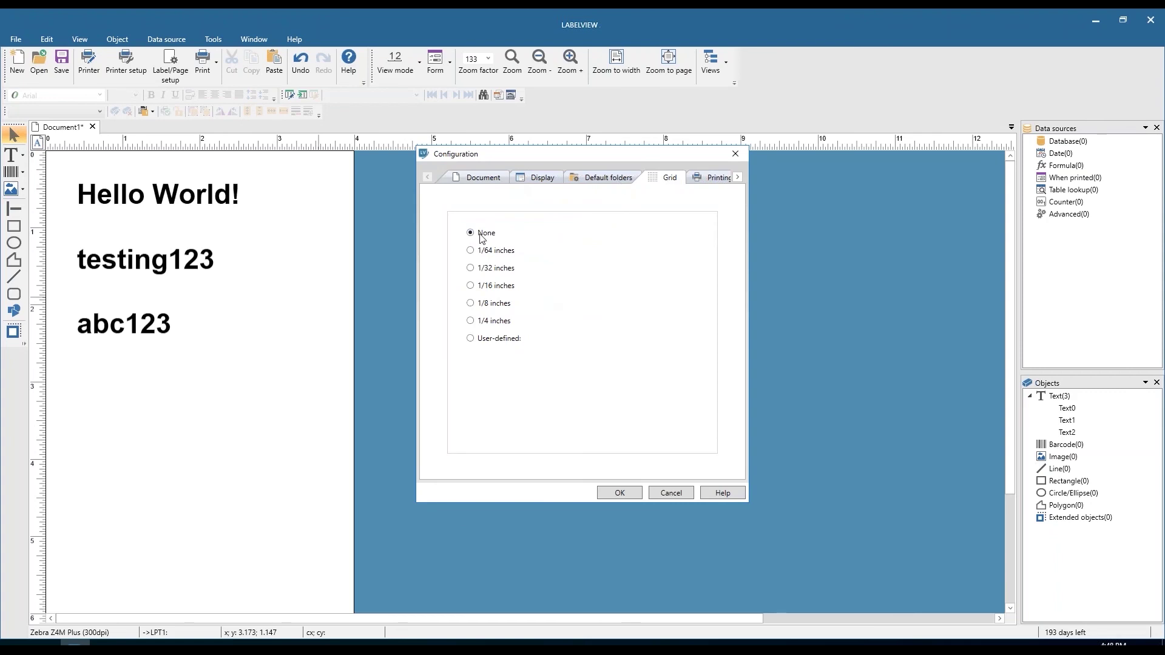
{"action": "left_click", "coordinate": [471, 304]}
{"action": "left_click", "coordinate": [471, 362]}
{"action": "left_click", "coordinate": [622, 493]}
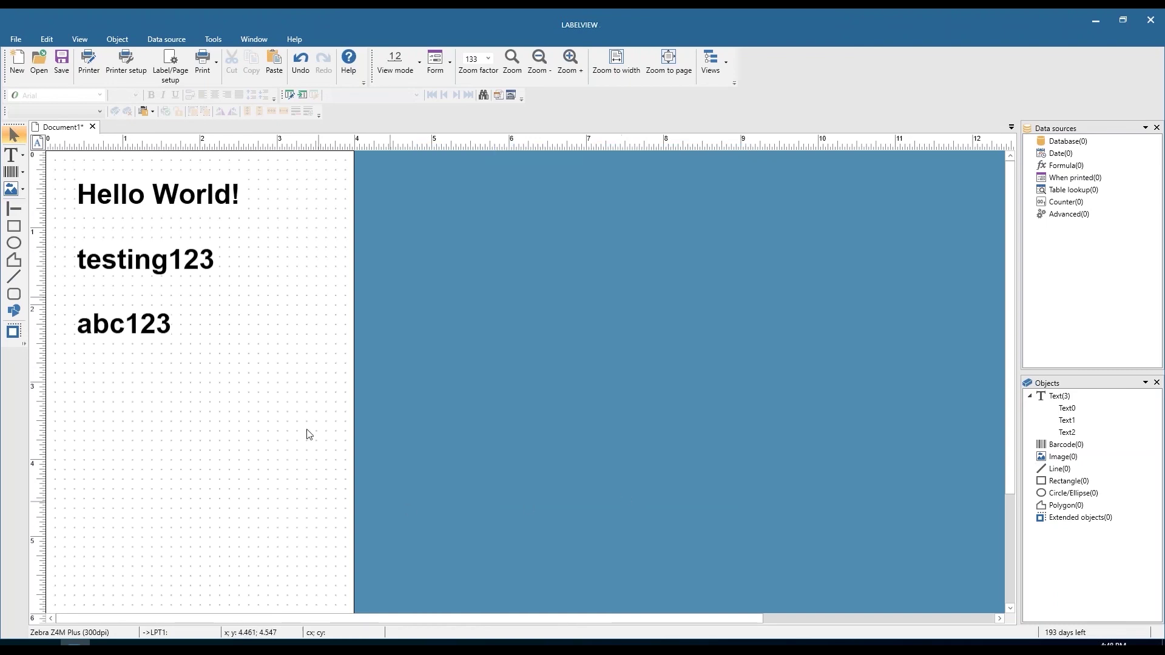
Step: Move the "Hello World!" text object to about x 1.25, y 0.50 in, and clear the selection
{"action": "left_click", "coordinate": [236, 195]}
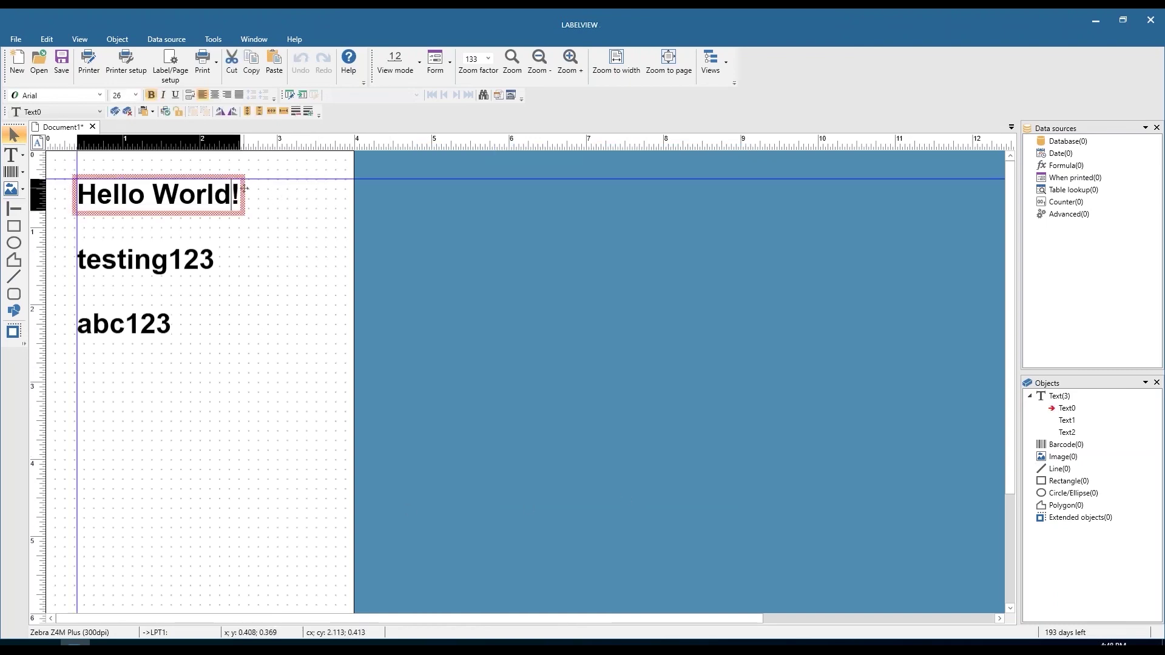
{"action": "left_click_drag", "start_coordinate": [235, 195], "coordinate": [301, 206]}
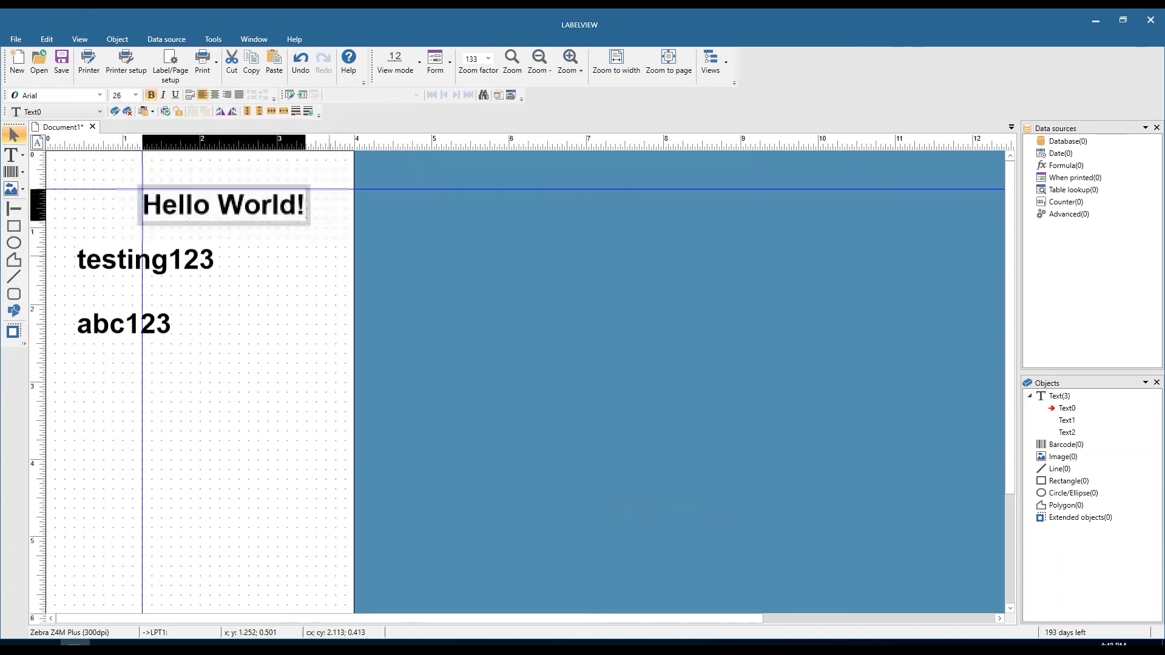
{"action": "left_click", "coordinate": [105, 176]}
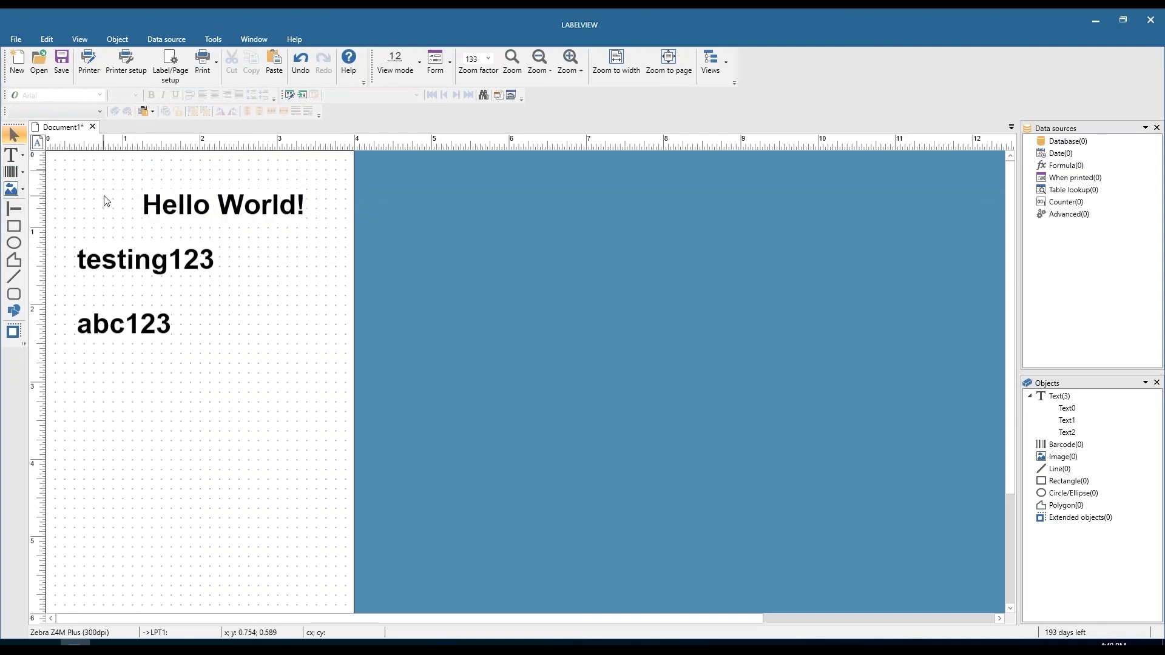
Step: Turn off the design grid by setting its spacing to None in the configuration
{"action": "left_click", "coordinate": [214, 40]}
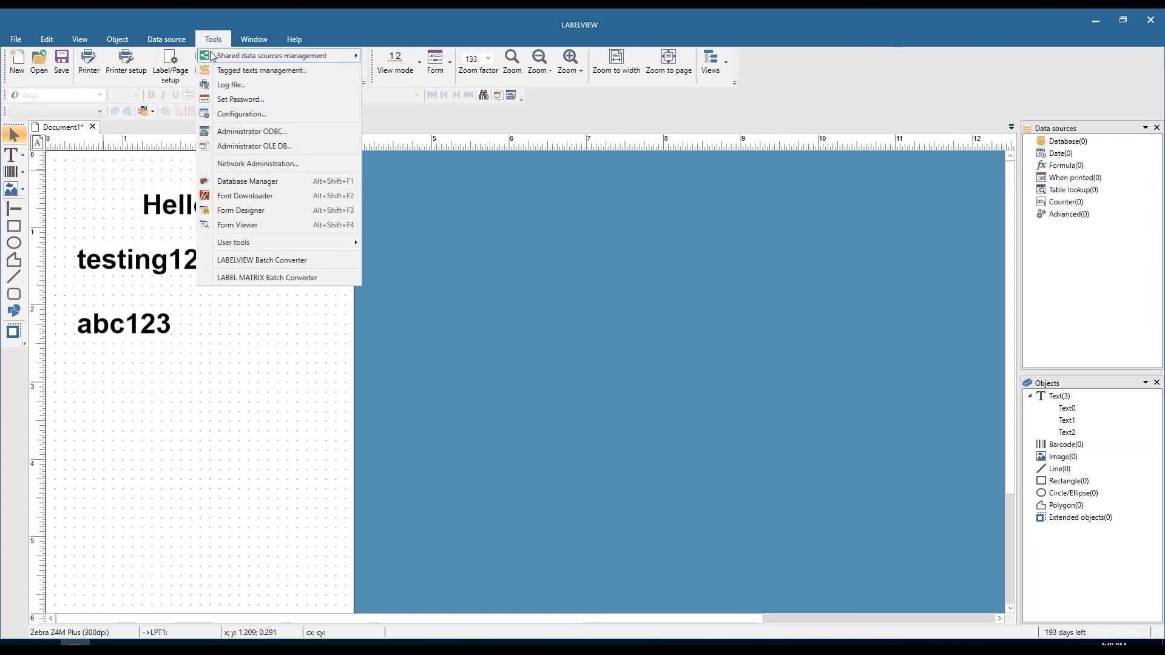
{"action": "left_click", "coordinate": [226, 114]}
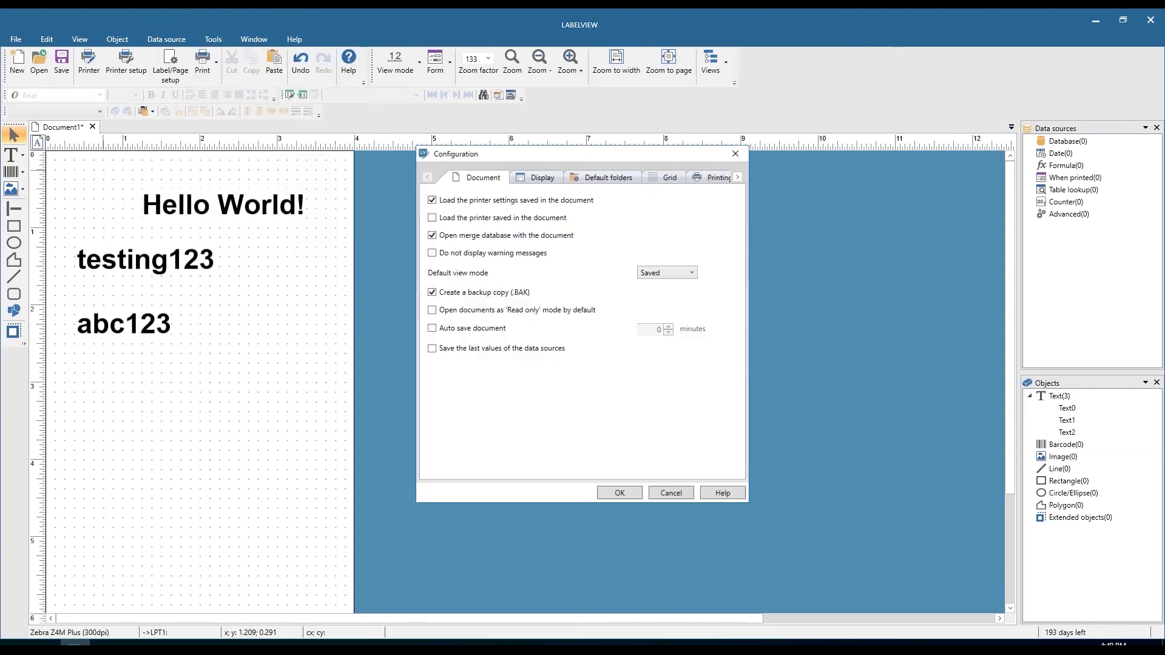
{"action": "left_click", "coordinate": [666, 178]}
{"action": "left_click", "coordinate": [471, 233]}
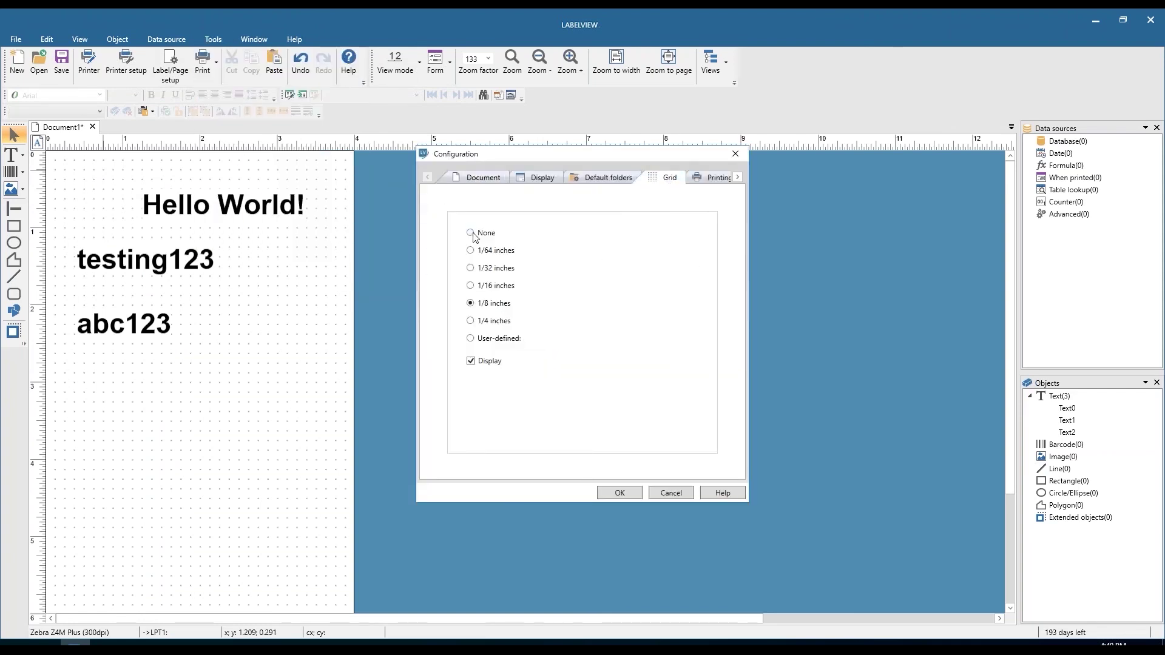
{"action": "left_click", "coordinate": [615, 492]}
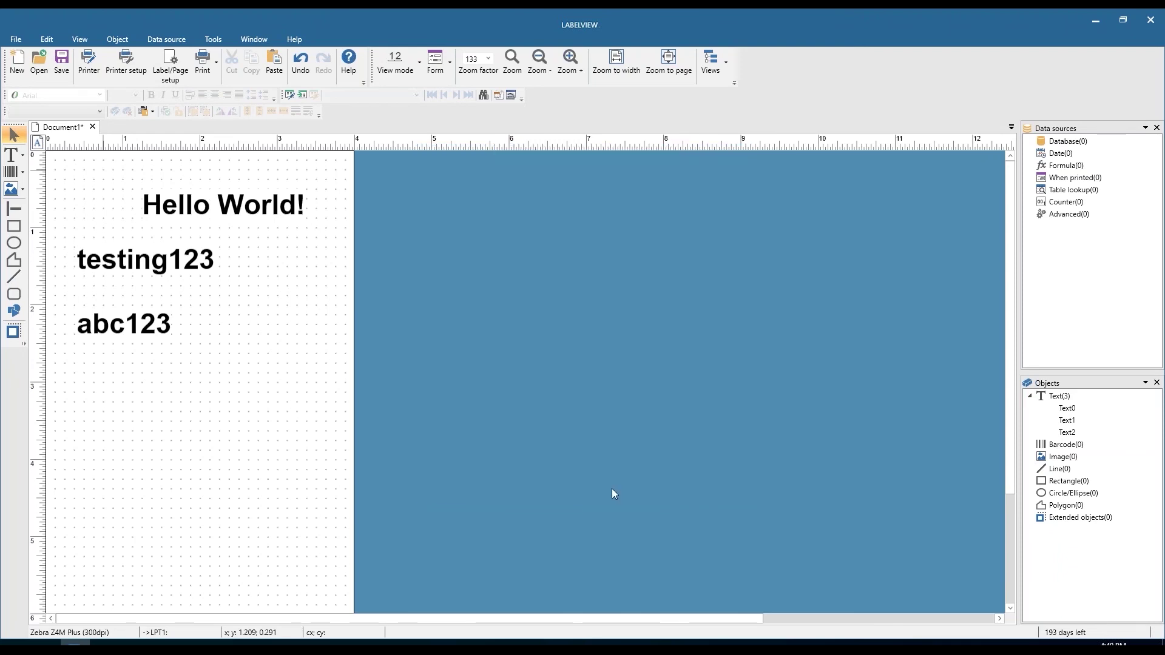